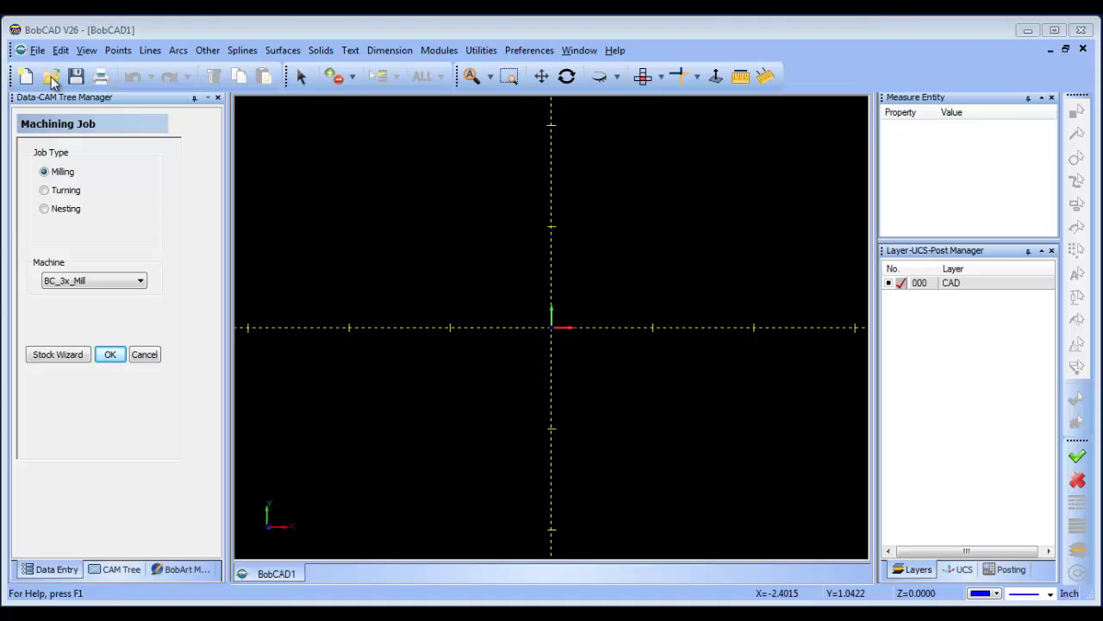
Open the STEP file ECR4X Cooling - 035.stp from the Desktop
click(52, 77)
click(571, 450)
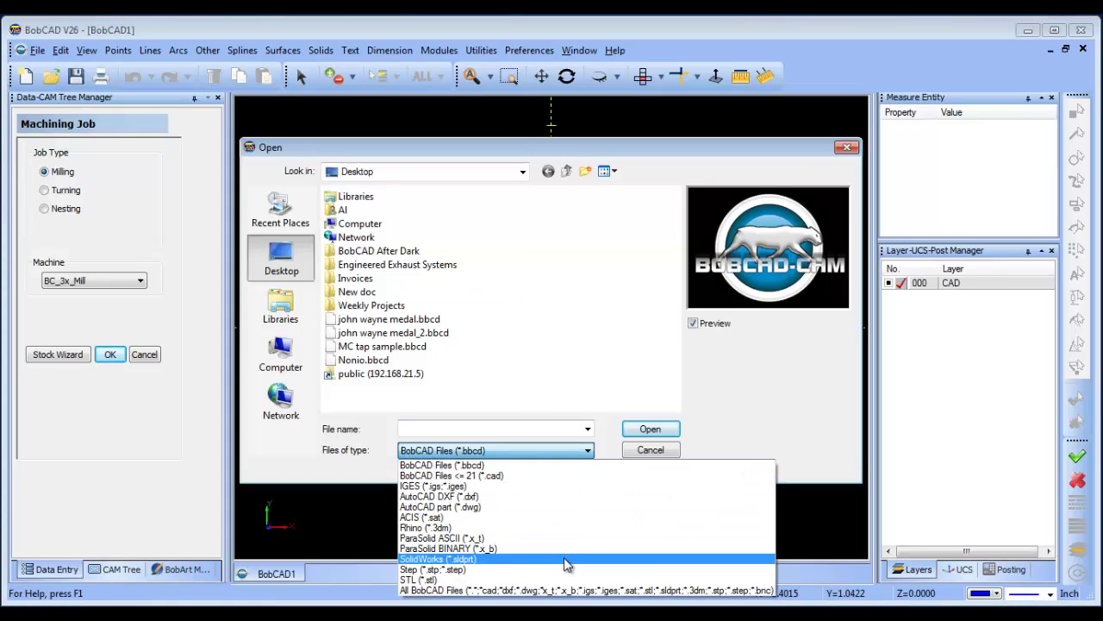
click(566, 578)
click(431, 333)
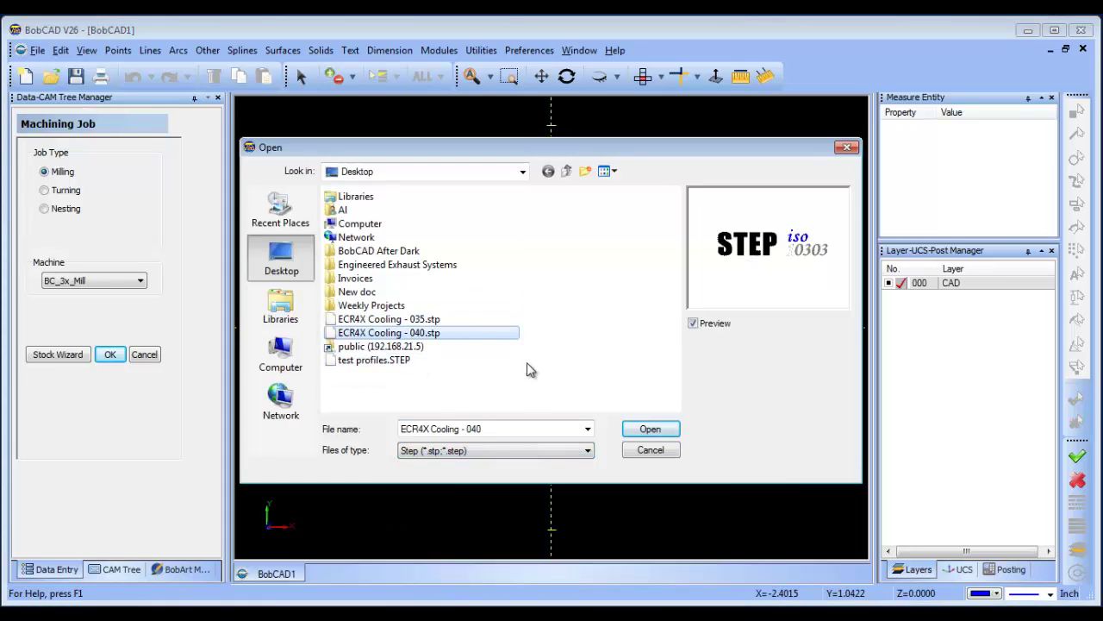
click(435, 319)
click(652, 431)
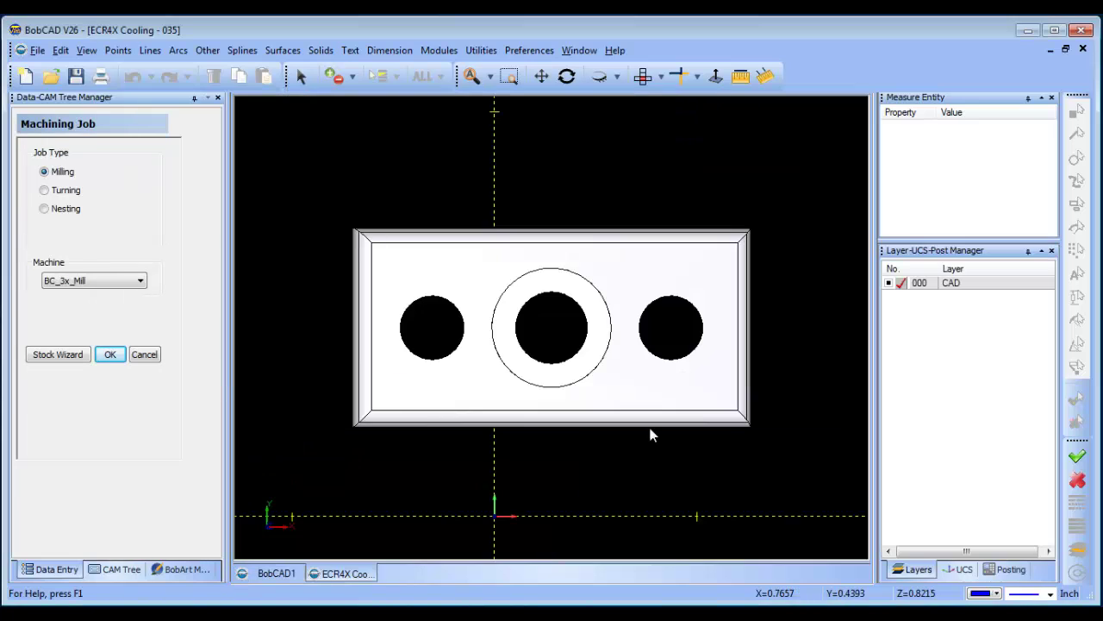
Examine the imported block from several sides, including its angled top face, chamfered edges and three holes
mouse_move(642, 421)
middle_down()
mouse_move(609, 490)
mouse_move(630, 433)
middle_up()
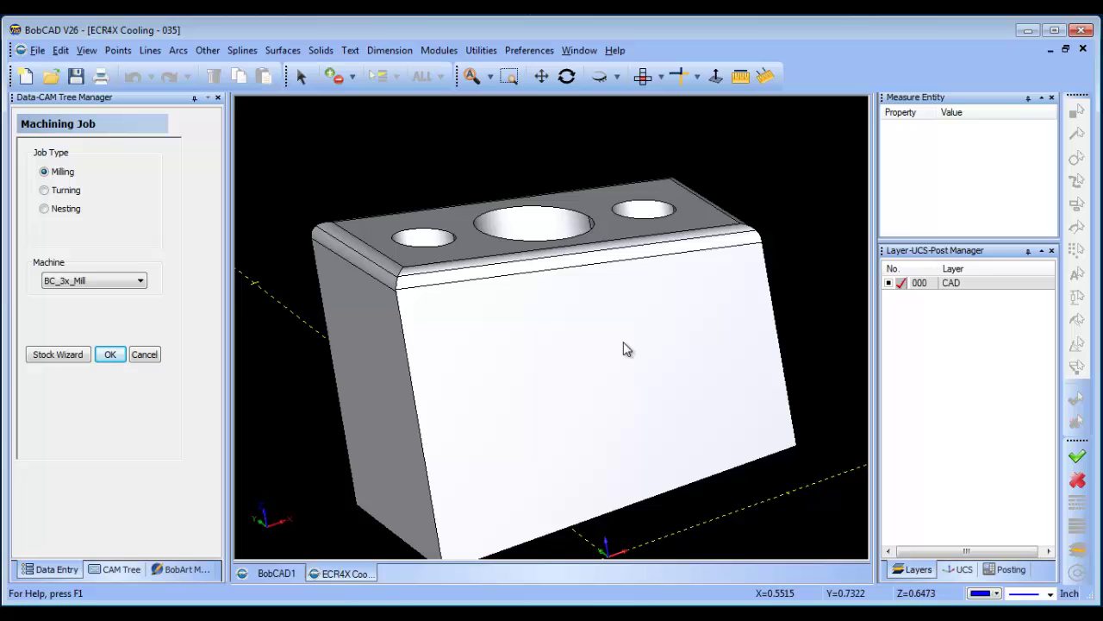
middle_drag(626, 348, 568, 449)
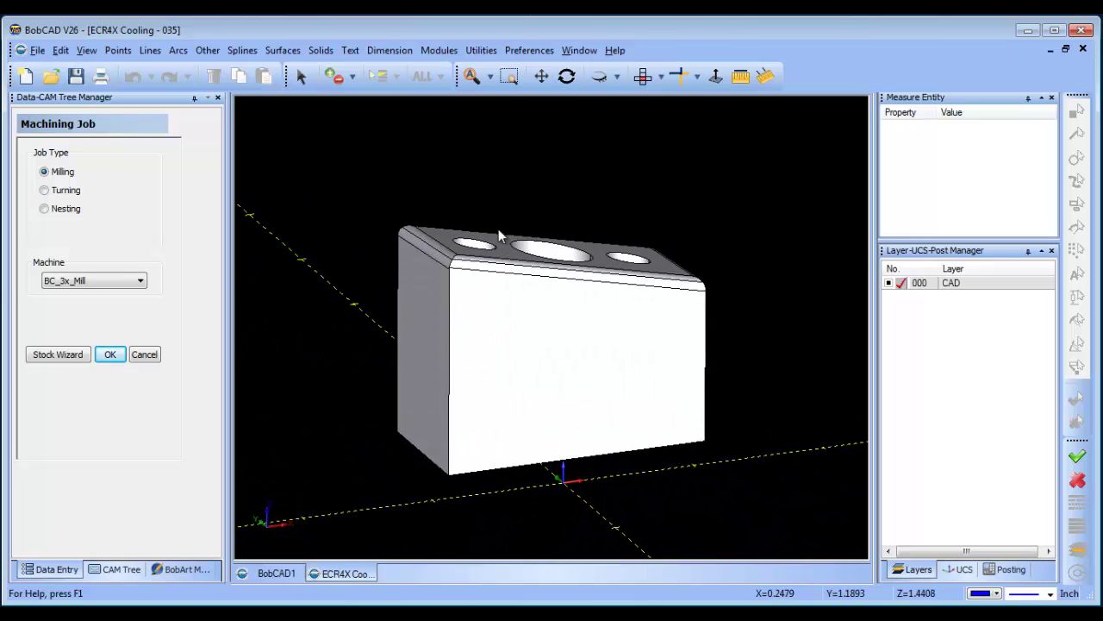
middle_drag(642, 413, 610, 465)
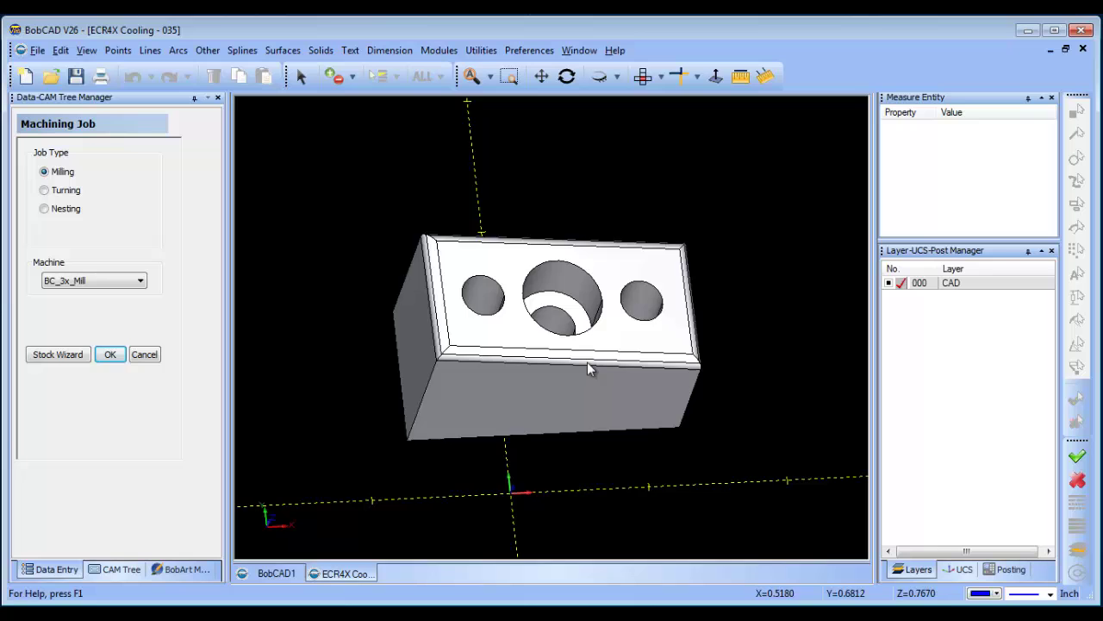
middle_drag(591, 375, 575, 350)
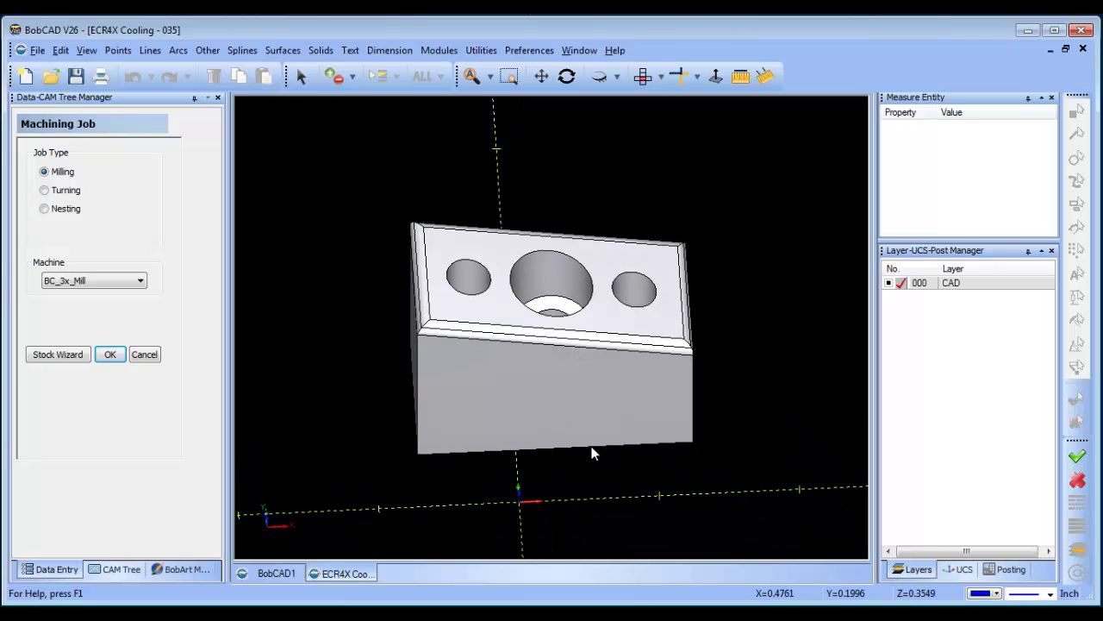
middle_drag(593, 452, 566, 409)
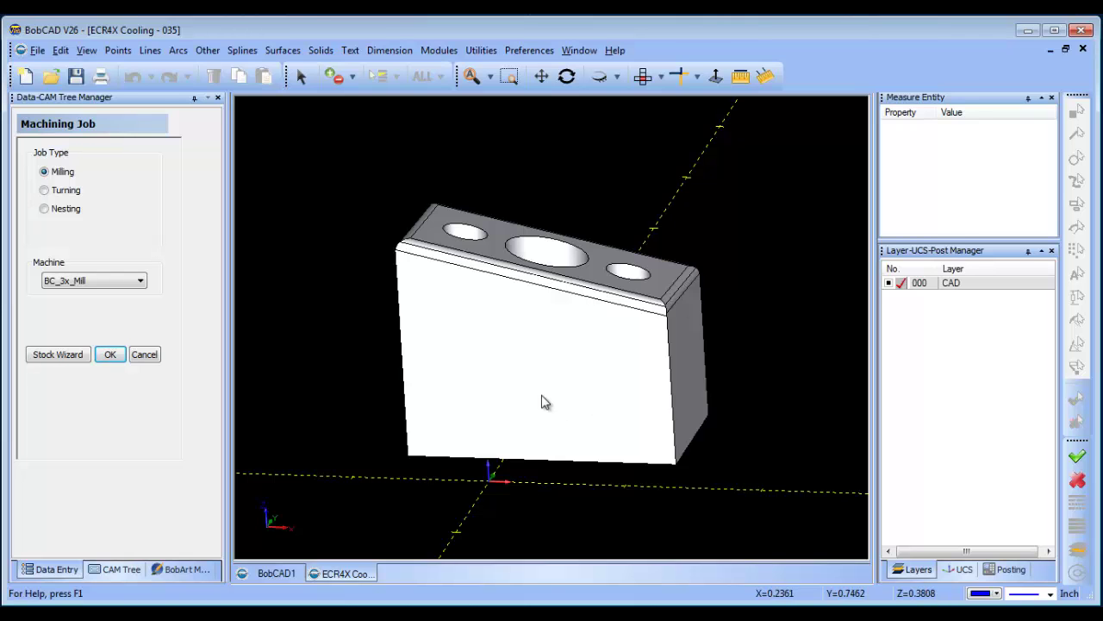
middle_drag(542, 402, 584, 474)
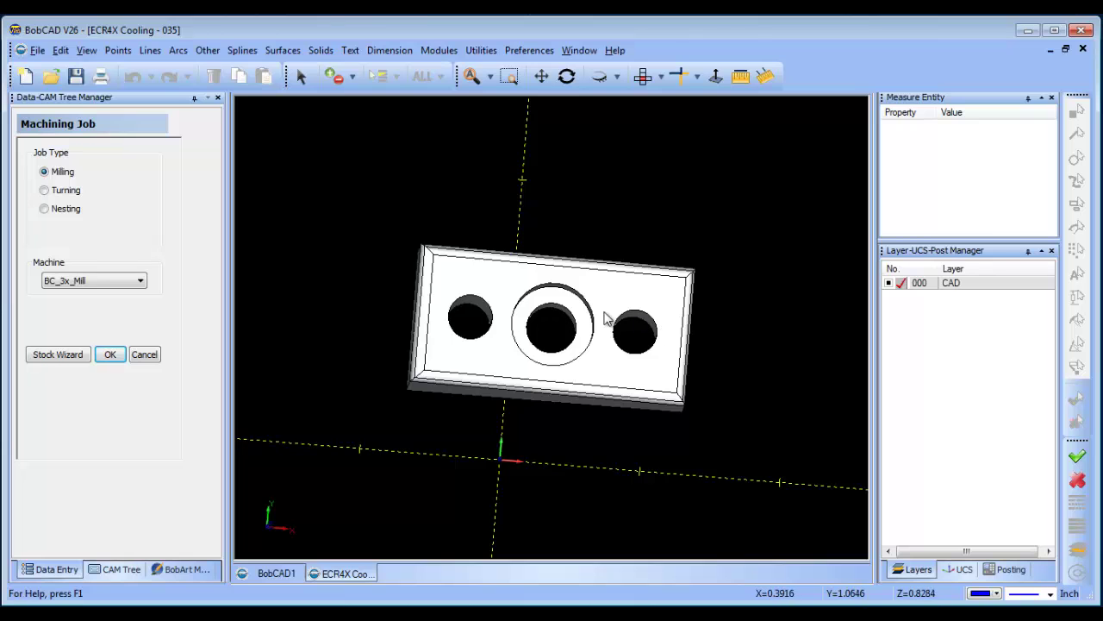
middle_drag(550, 445, 693, 365)
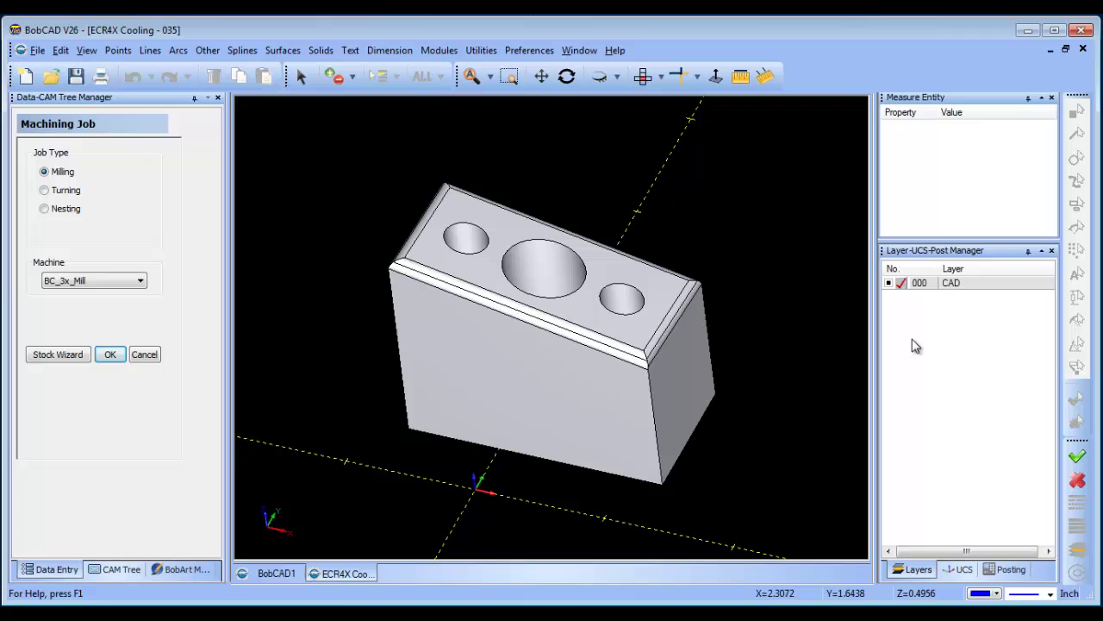
Add a new layer and make it the active layer
right_click(968, 297)
click(992, 297)
click(902, 297)
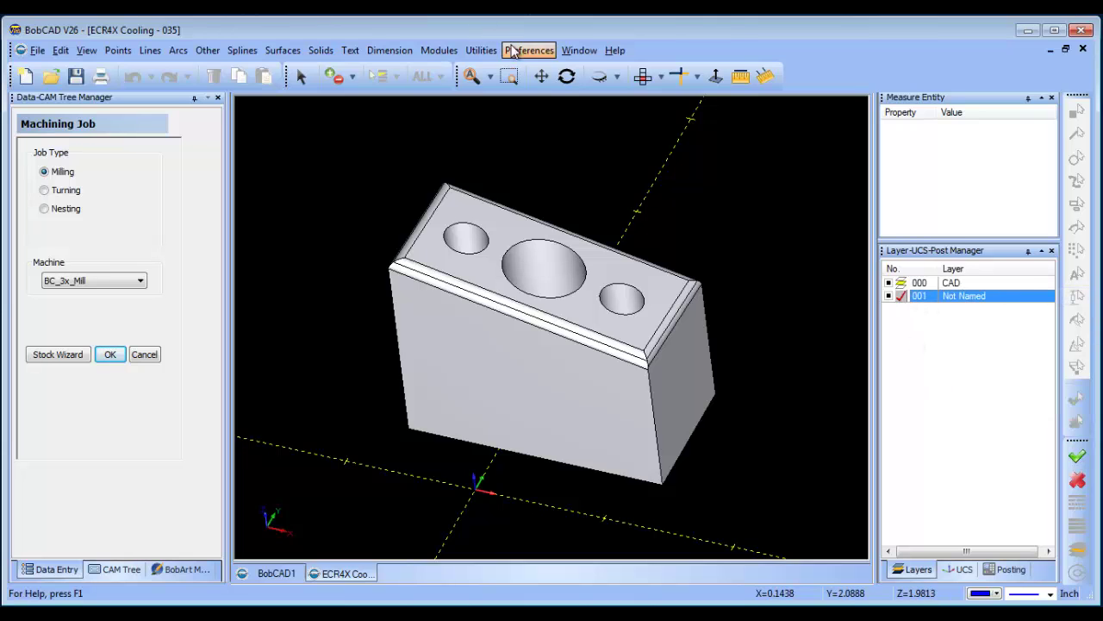
Extract the edges of the block's angled top face, including the three hole circles, onto layer 001
click(481, 50)
mouse_move(518, 183)
click(645, 184)
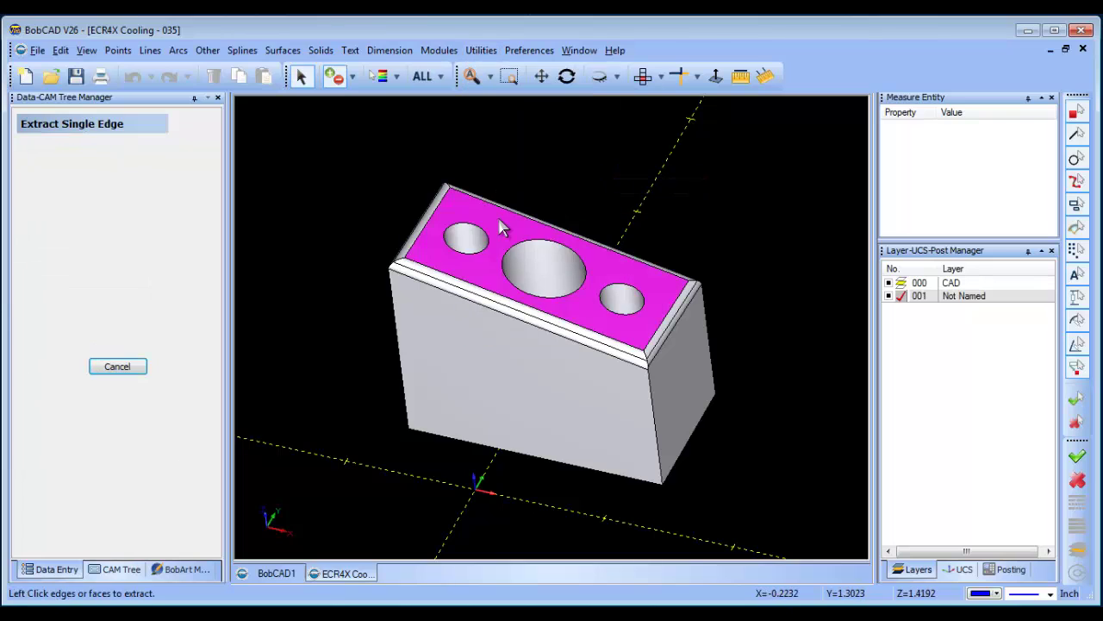
click(503, 227)
right_click(635, 179)
click(665, 184)
click(892, 295)
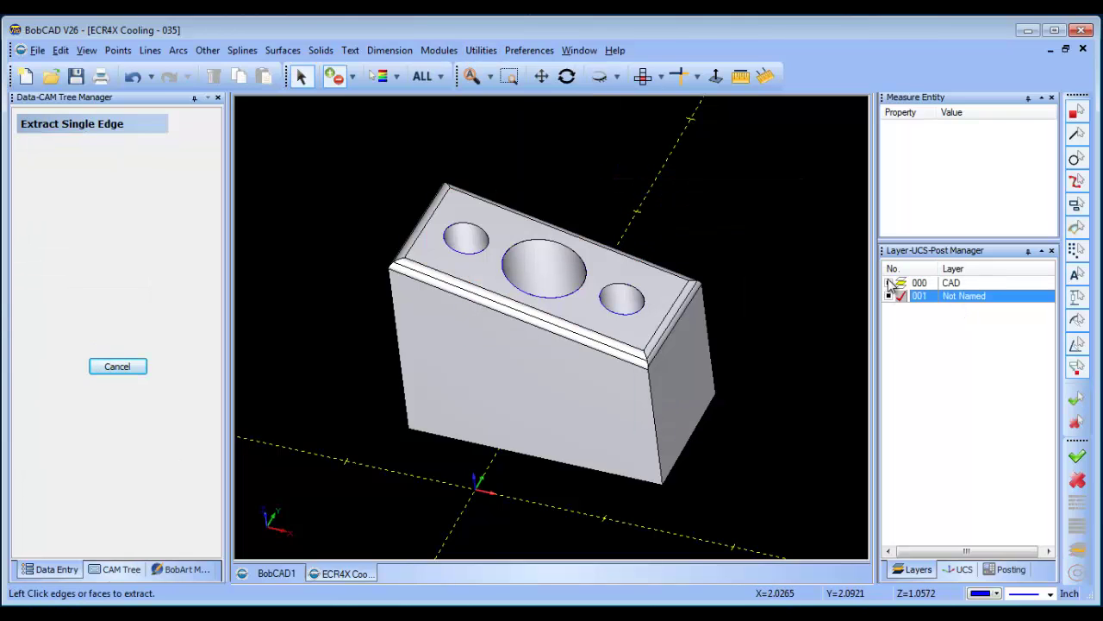
Hide the CAD layer and create planar surfaces from the three hole circles
click(889, 283)
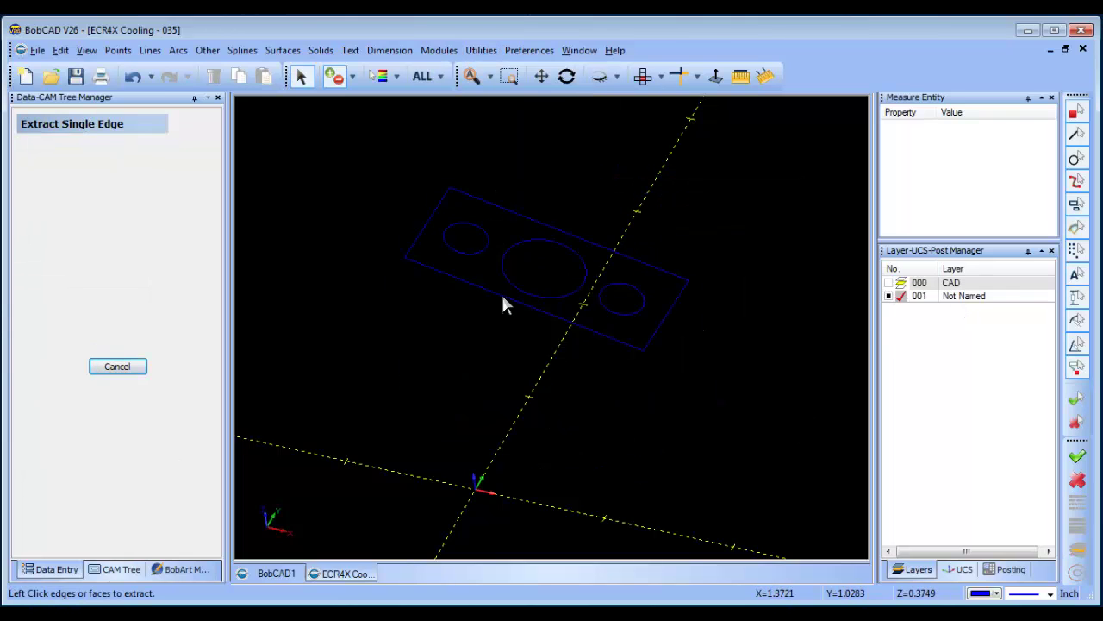
click(284, 50)
click(293, 101)
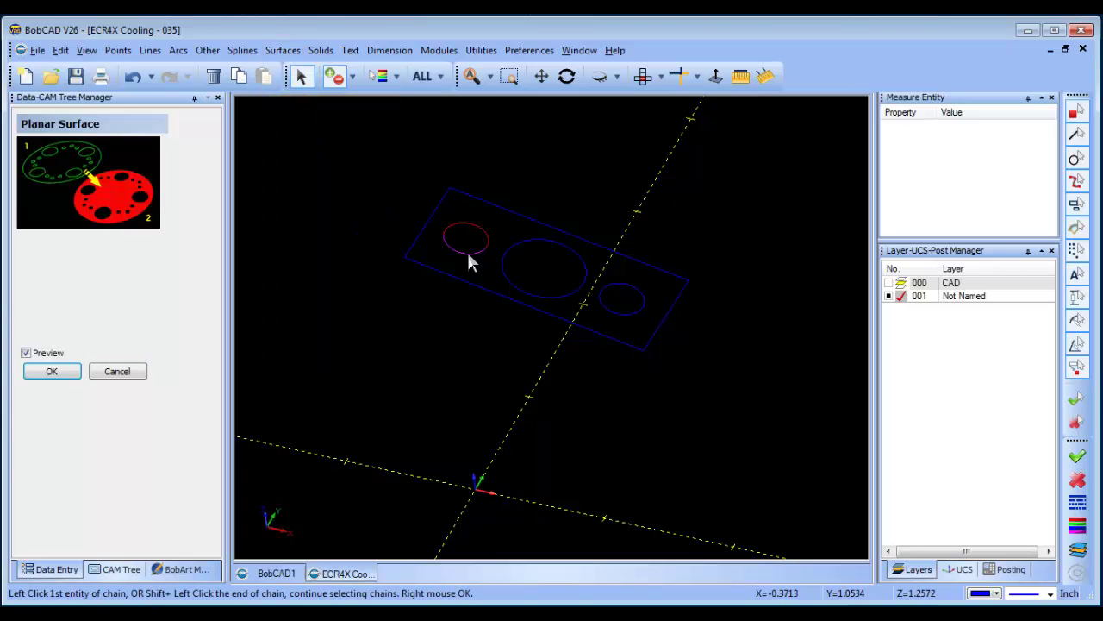
click(468, 253)
click(505, 281)
click(621, 314)
right_click(755, 344)
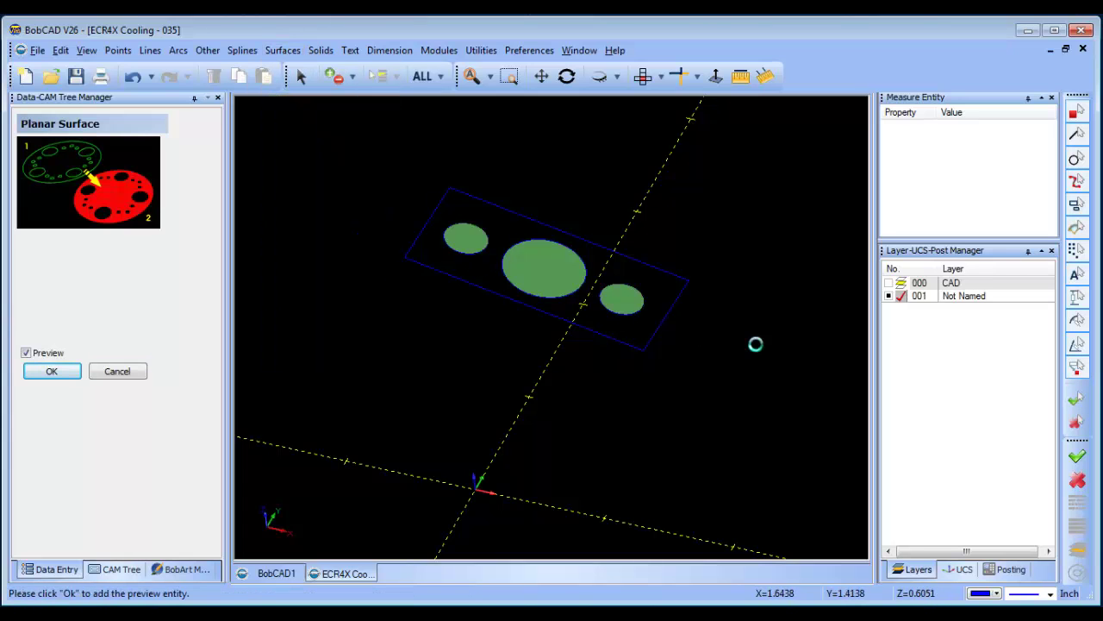
Show the CAD layer again and leave the Planar Surface command
click(889, 283)
right_click(627, 184)
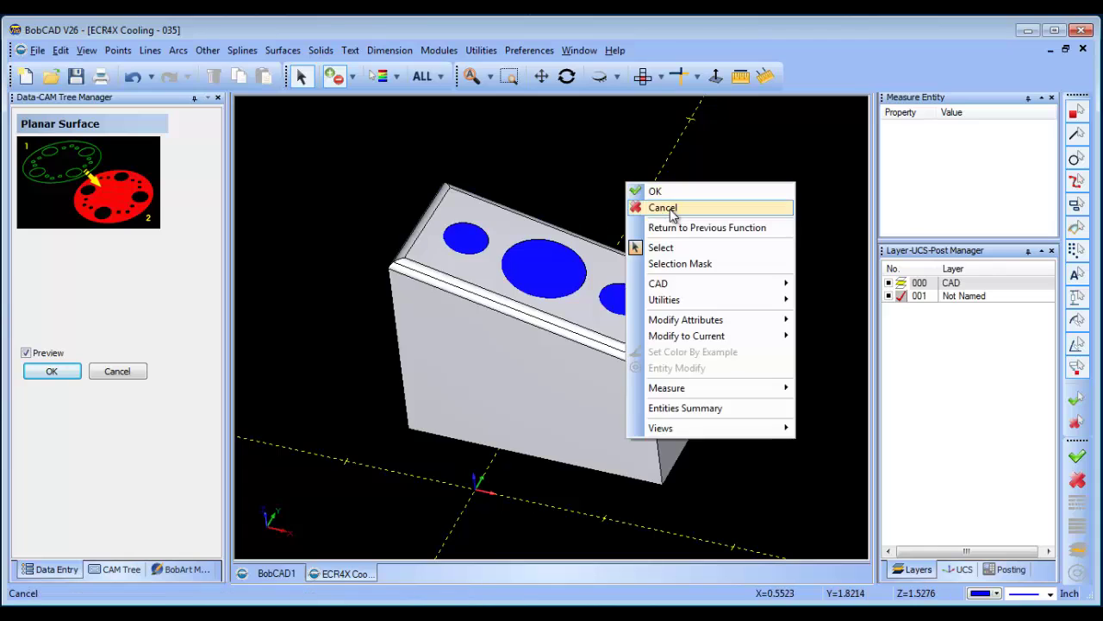
click(671, 208)
Turn off the X-Y axis display in the part settings
middle_drag(638, 343, 613, 420)
click(481, 50)
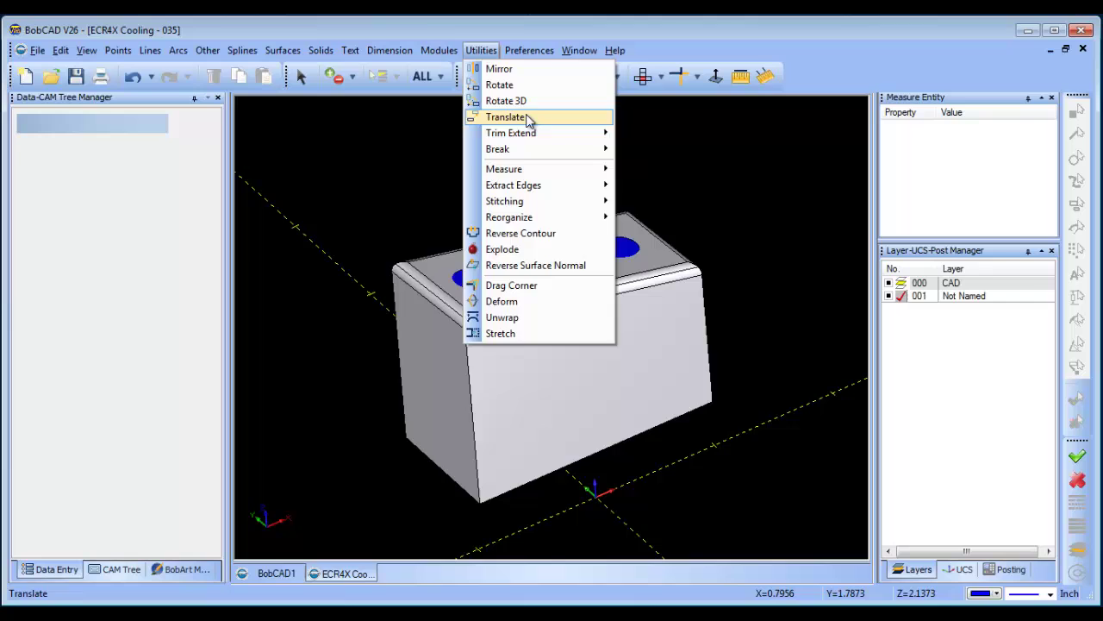
mouse_move(529, 50)
click(561, 103)
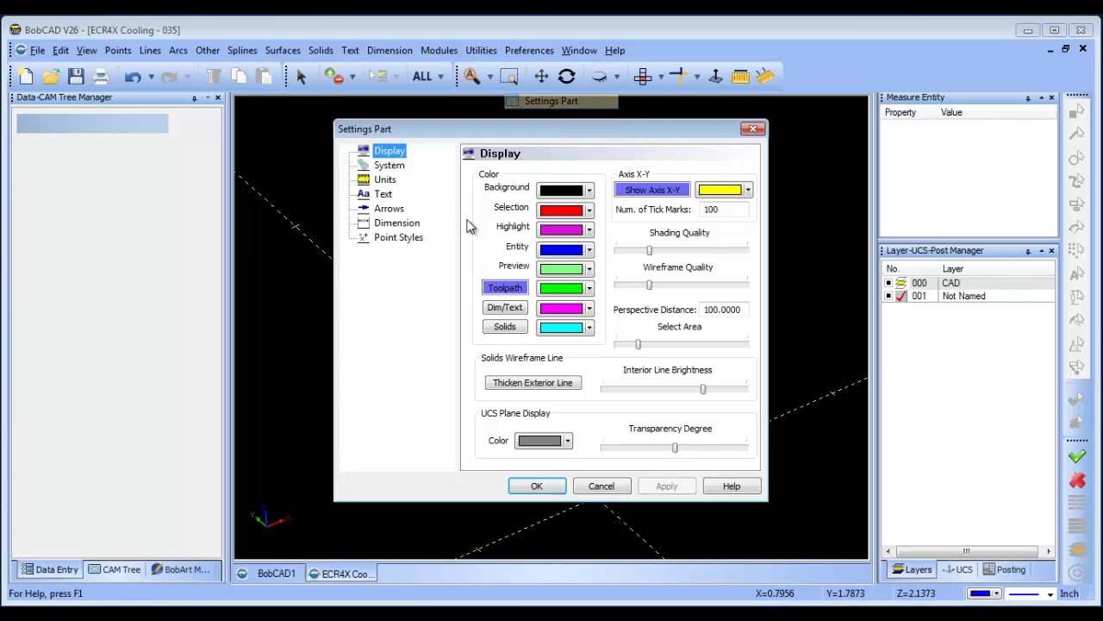
click(653, 191)
click(666, 485)
click(534, 486)
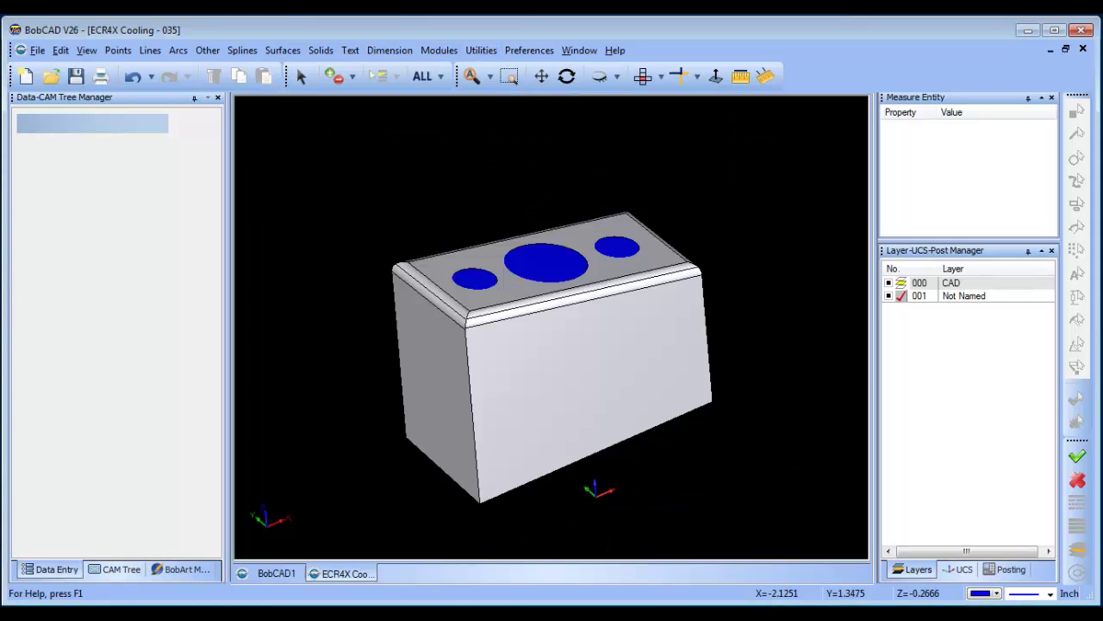
Create a new milling job with rectangular stock sized by a bounding box taken automatically from the workspace
click(113, 573)
right_click(86, 115)
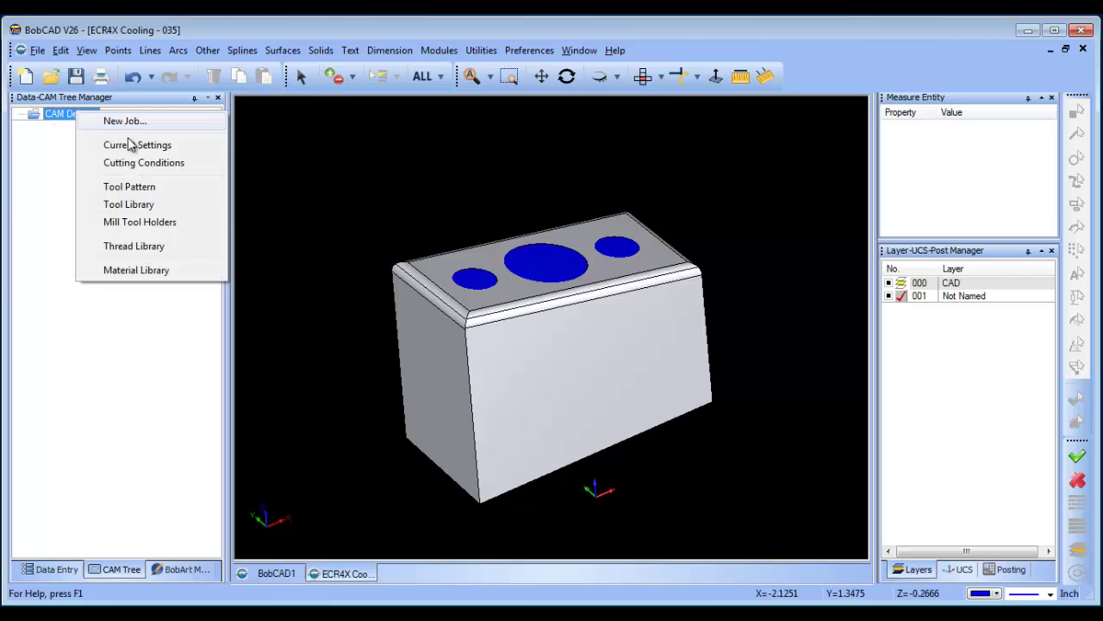
click(112, 119)
click(84, 353)
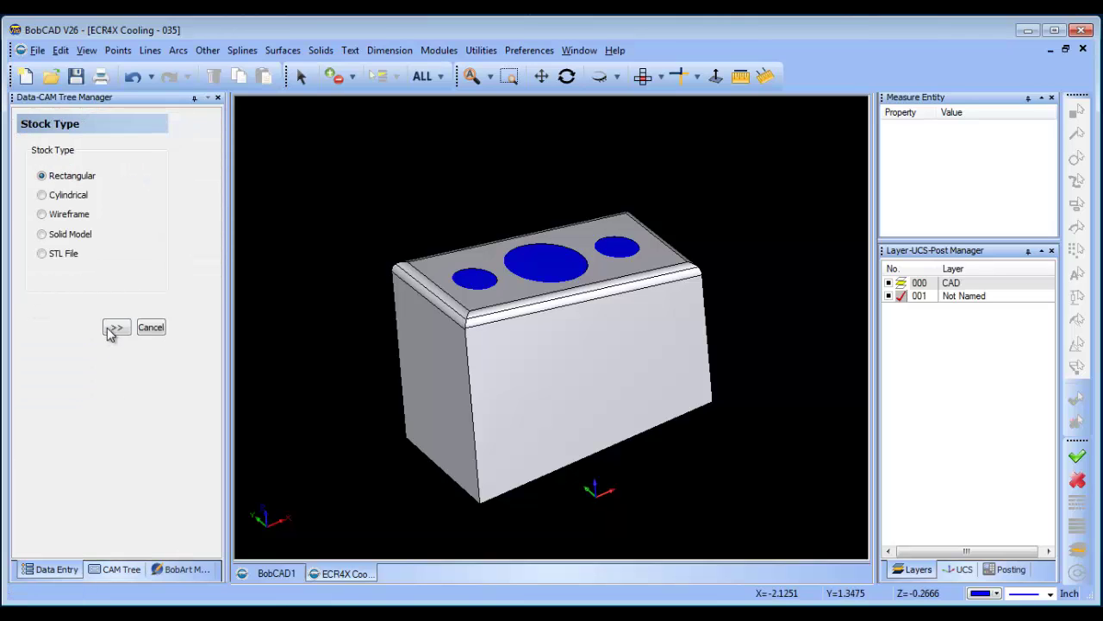
click(117, 328)
middle_drag(457, 469, 598, 431)
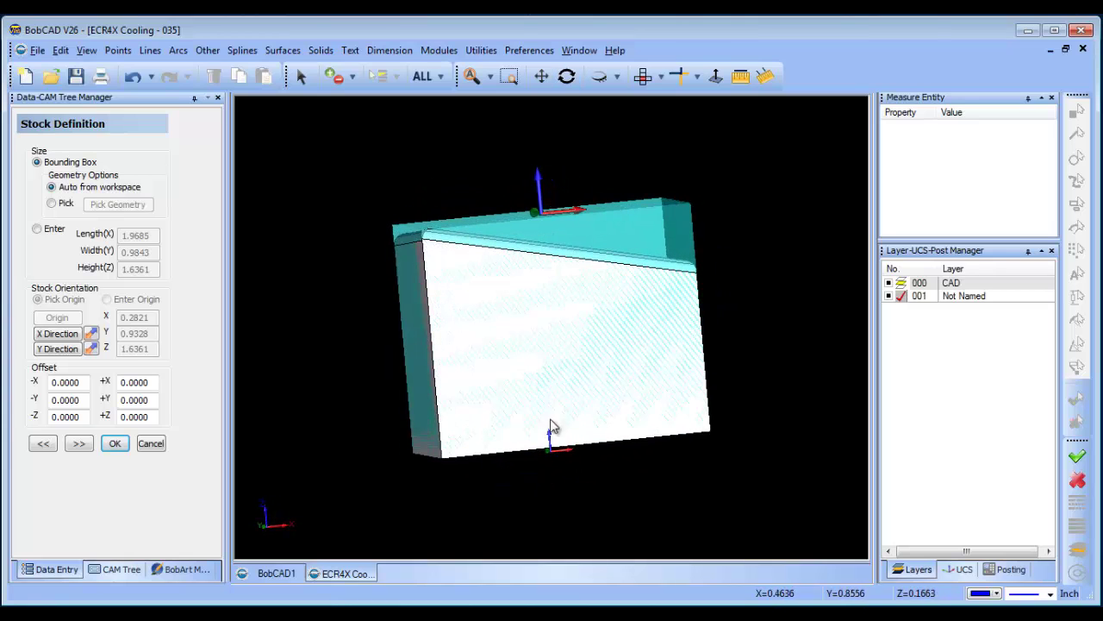
key(Tab)
middle_drag(492, 406, 518, 412)
click(78, 443)
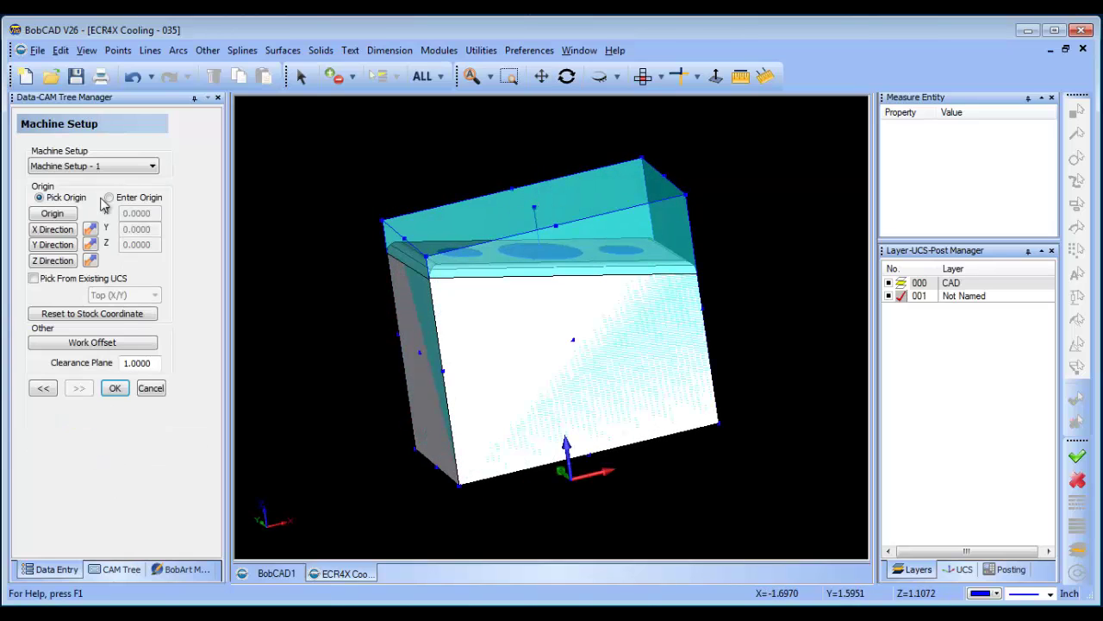
Set the machine setup origin at the centre of the stock's top face
click(54, 215)
click(535, 207)
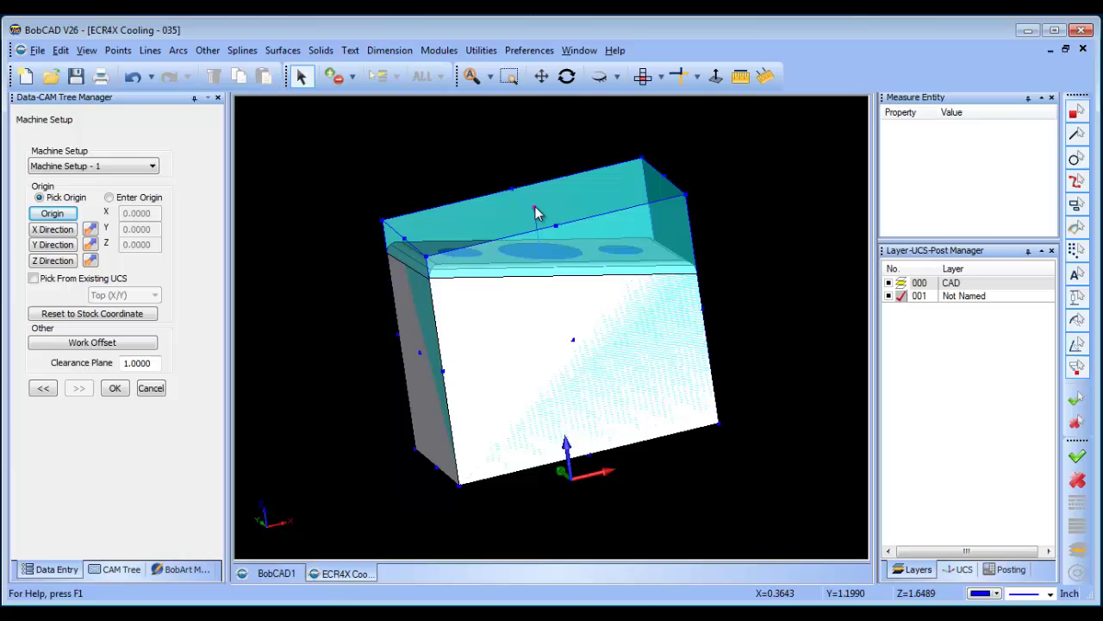
click(114, 387)
Add a Mill 3 Axis feature to Machine Setup - 1 and select all geometry for it
mouse_move(607, 453)
middle_down()
mouse_move(579, 439)
mouse_move(601, 454)
middle_up()
click(88, 203)
right_click(88, 203)
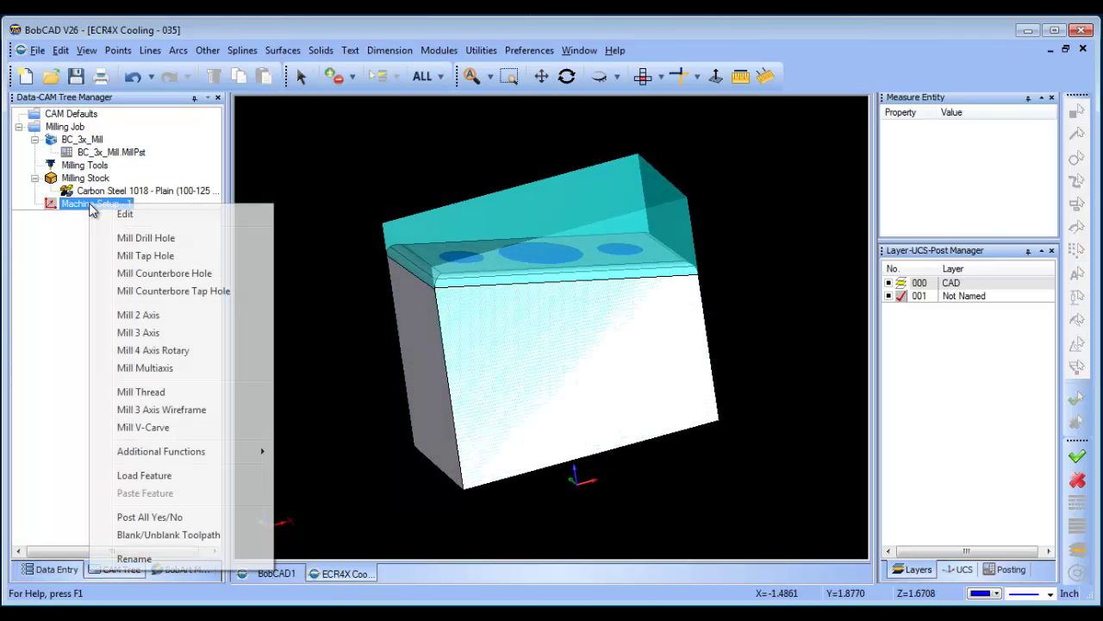
click(196, 337)
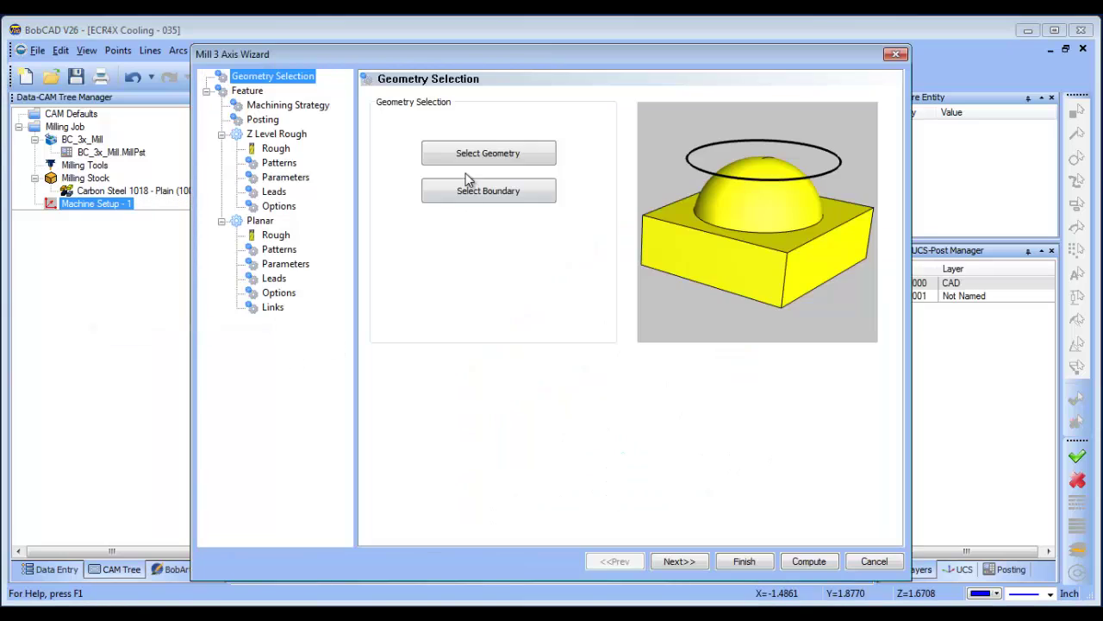
click(468, 151)
click(423, 78)
right_click(616, 539)
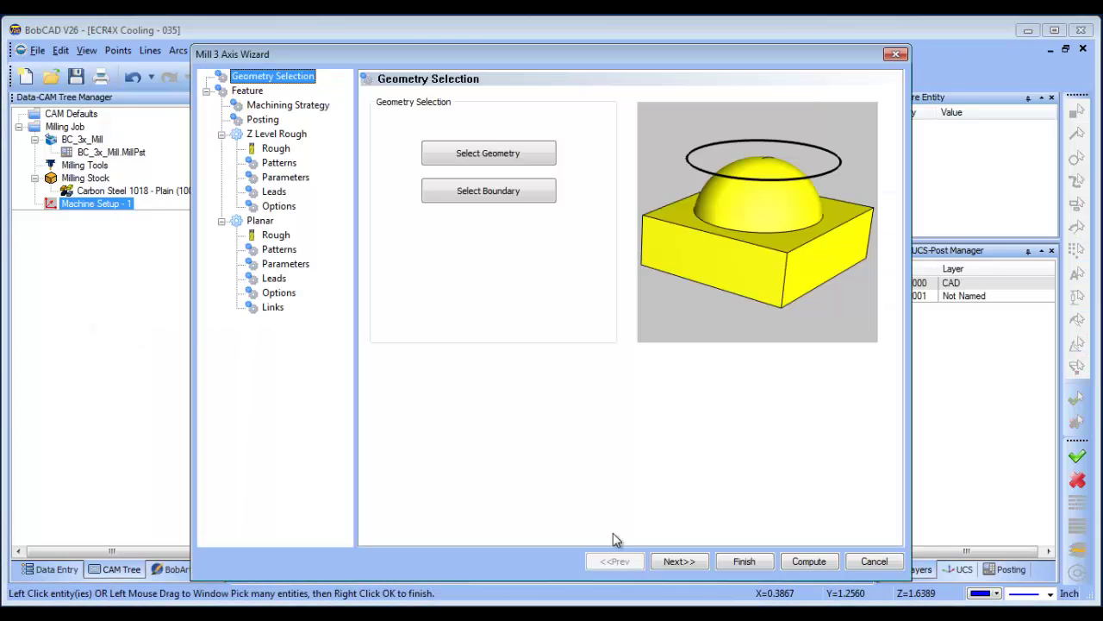
Choose Advanced Rough as the feature's machining strategy
click(679, 561)
click(288, 105)
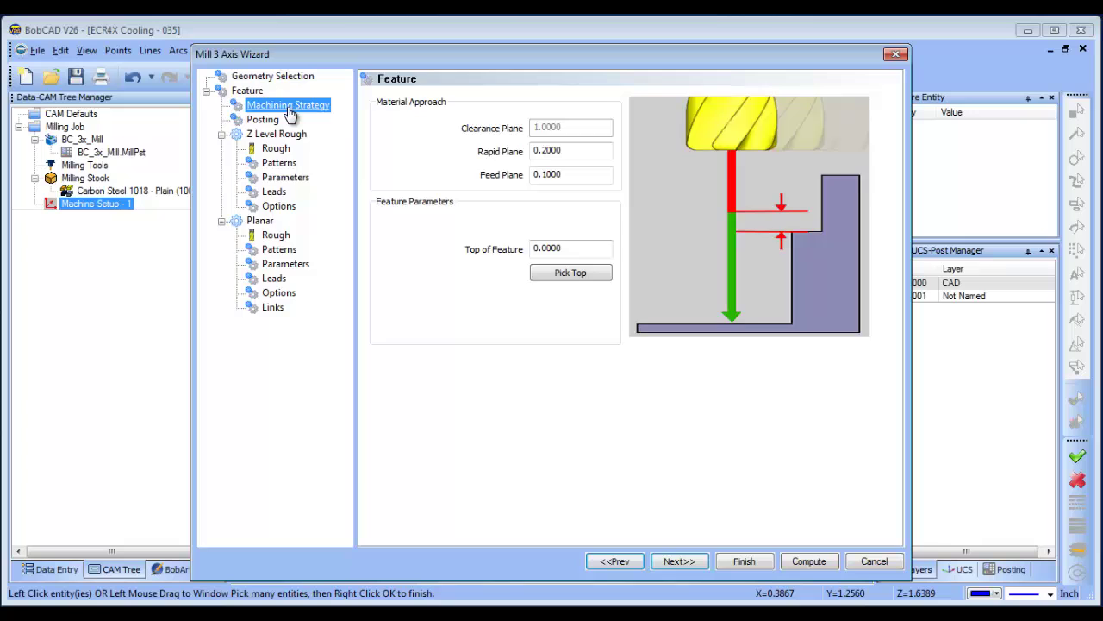
click(516, 205)
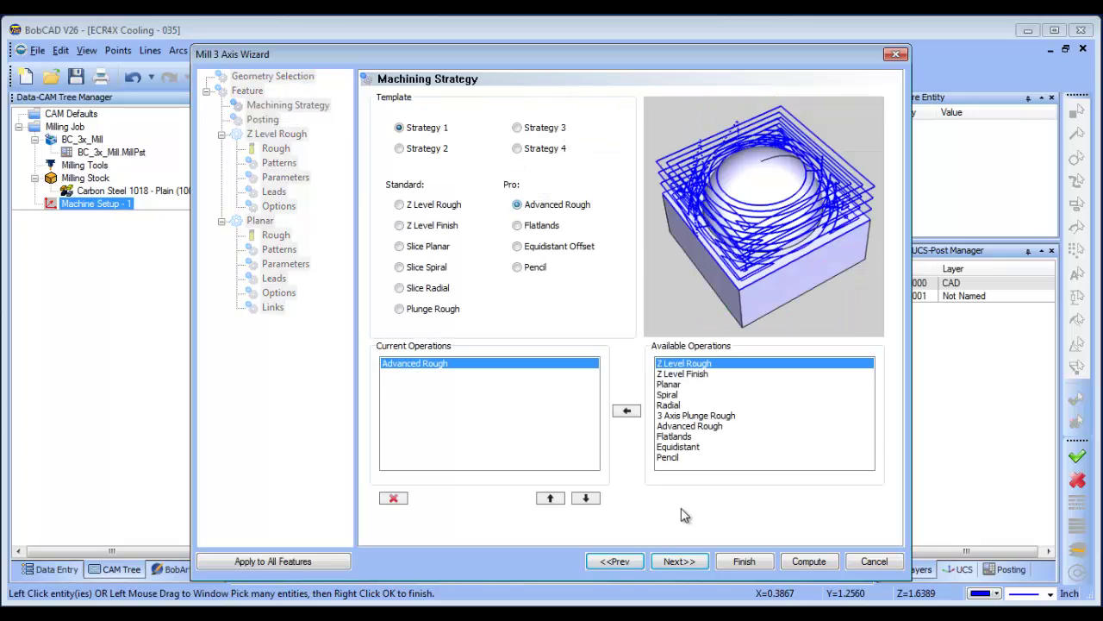
click(678, 561)
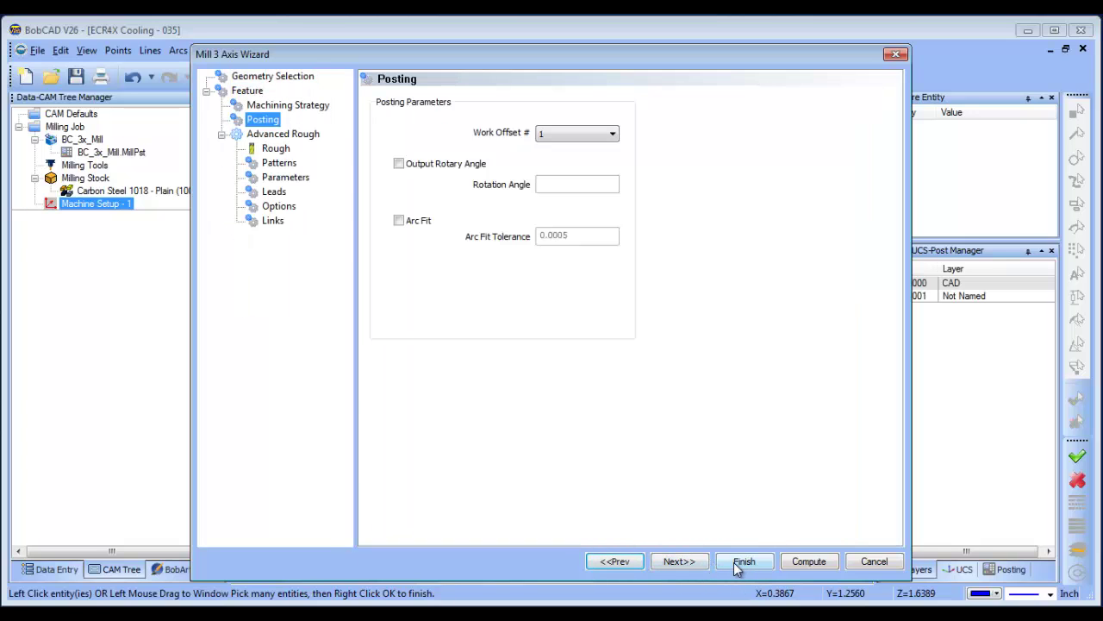
Set the Advanced Rough cut pattern to Zig Zag
click(679, 562)
double_click(593, 198)
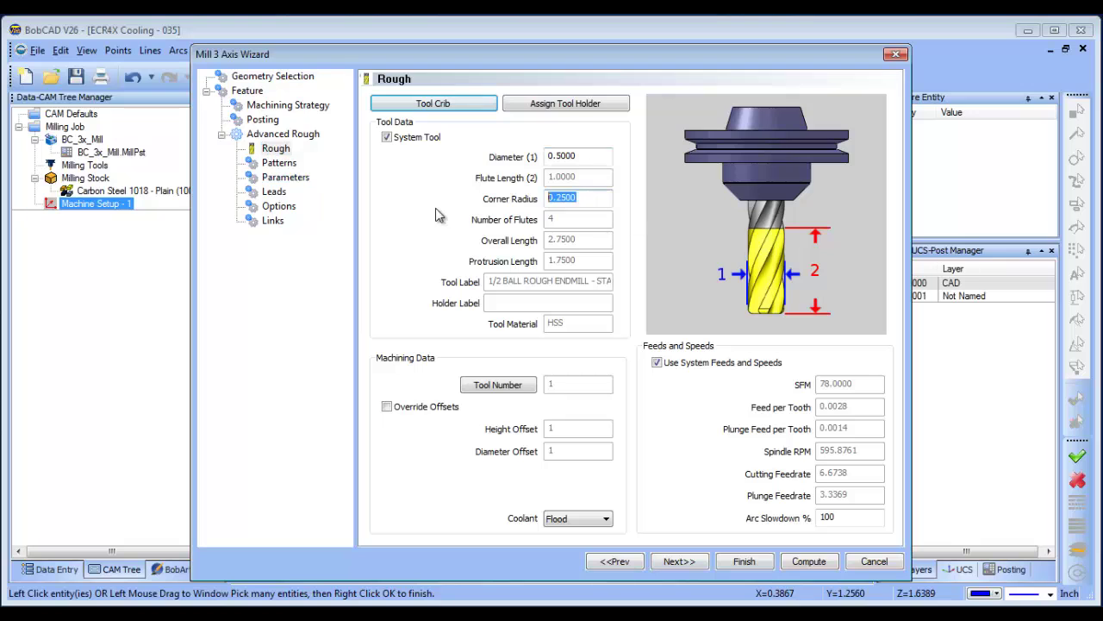
click(285, 177)
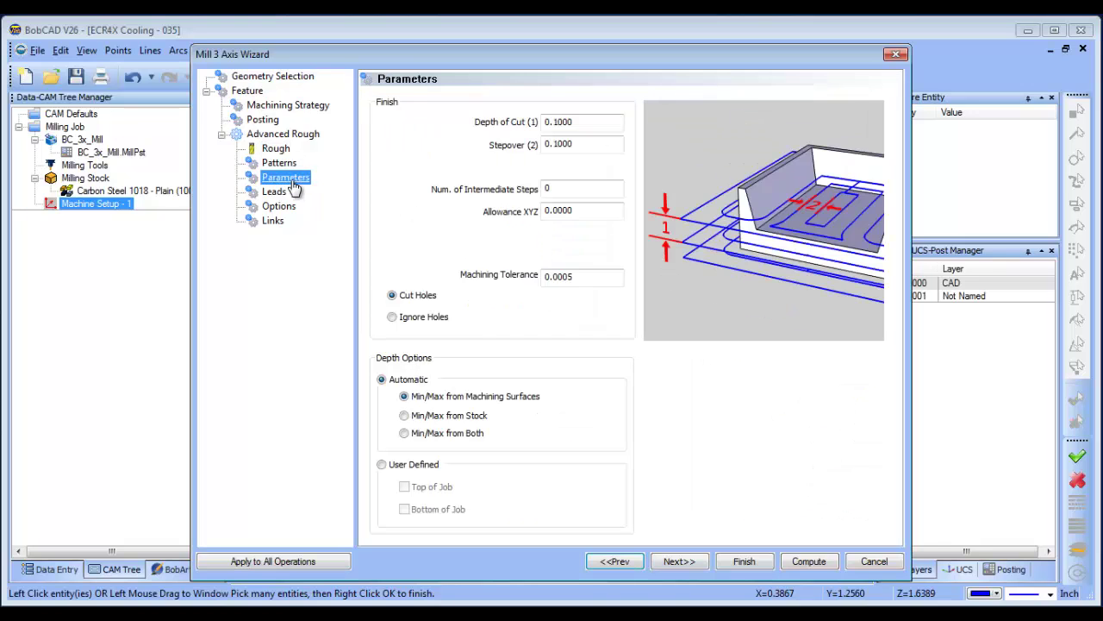
click(279, 162)
click(402, 151)
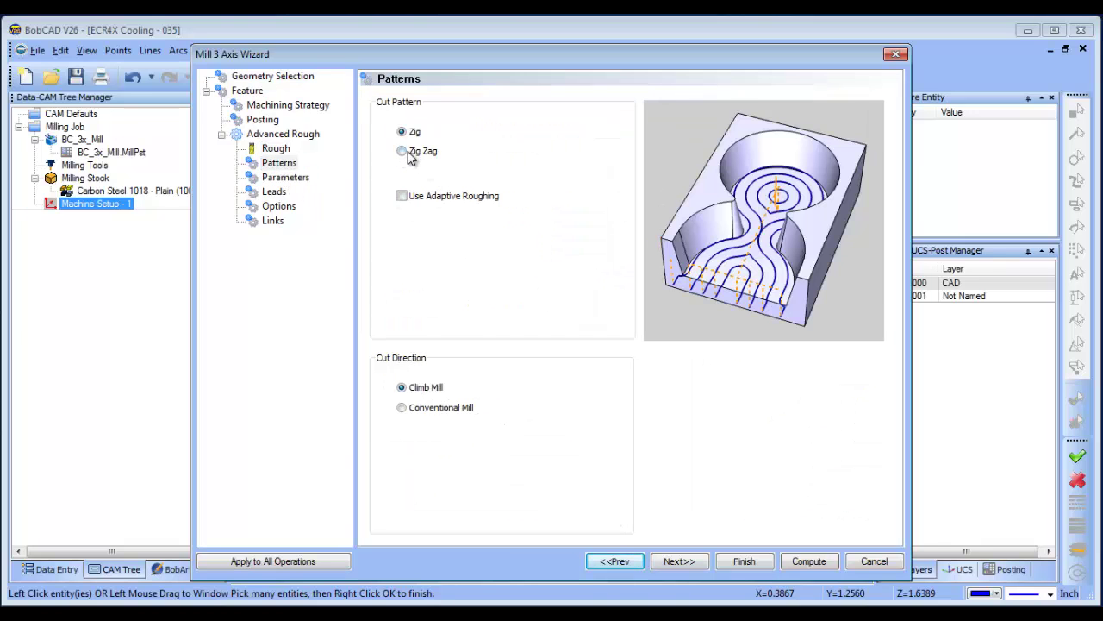
Set the Advanced Rough depth of cut to .25
click(285, 176)
drag(573, 122, 480, 138)
text(.25)
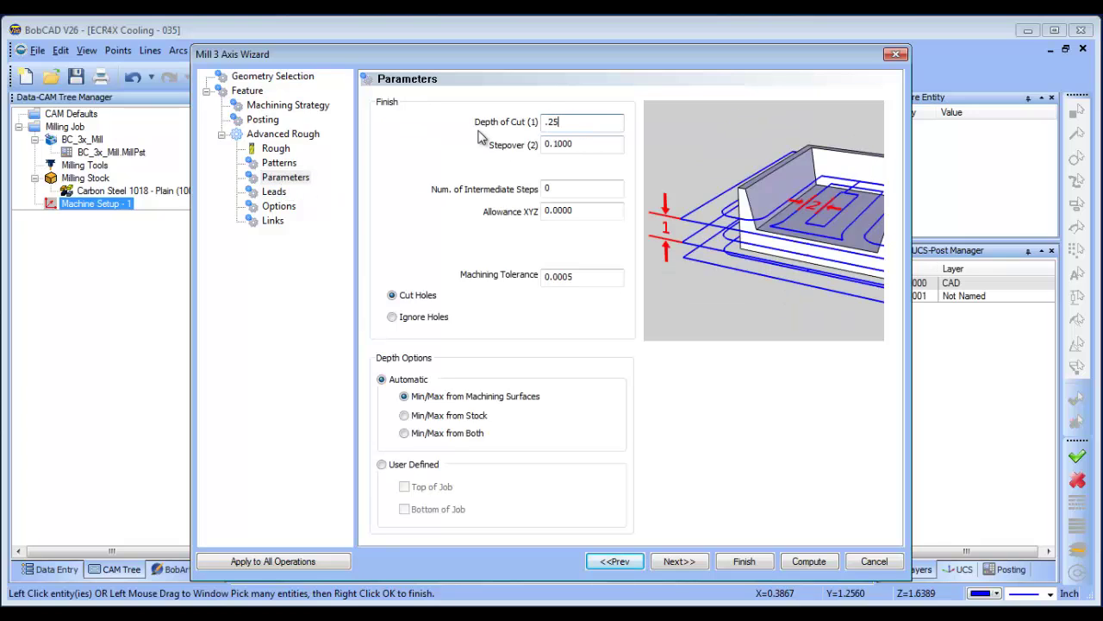
Set the Advanced Rough stepover to .25, allowance to .02 and machining tolerance to .001, and compute the toolpath
key(Tab)
text(.25)
click(575, 188)
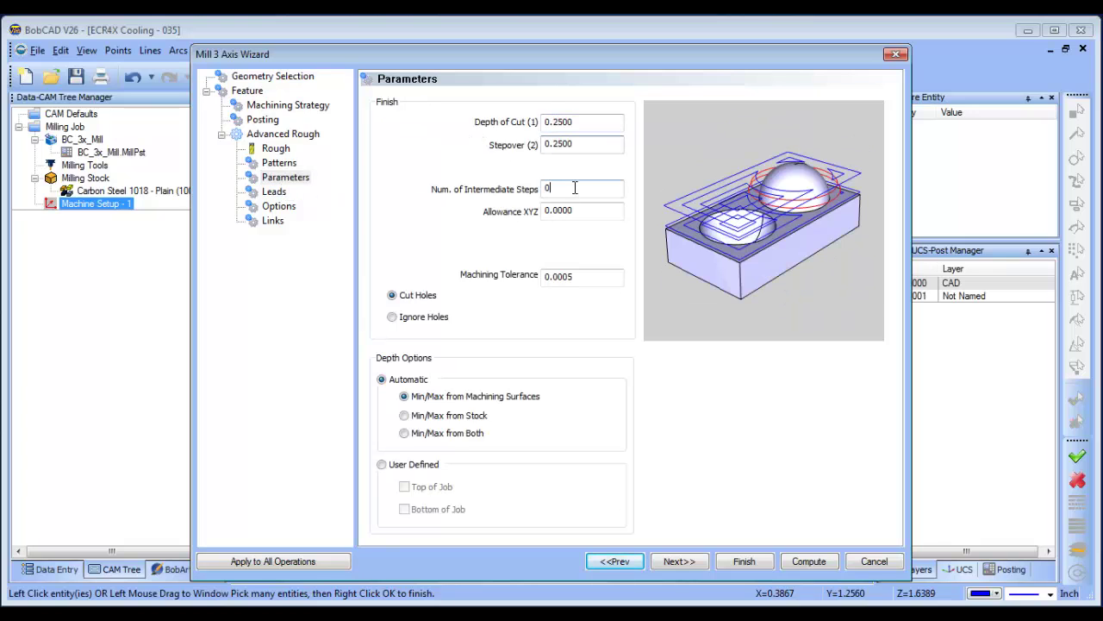
key(Tab)
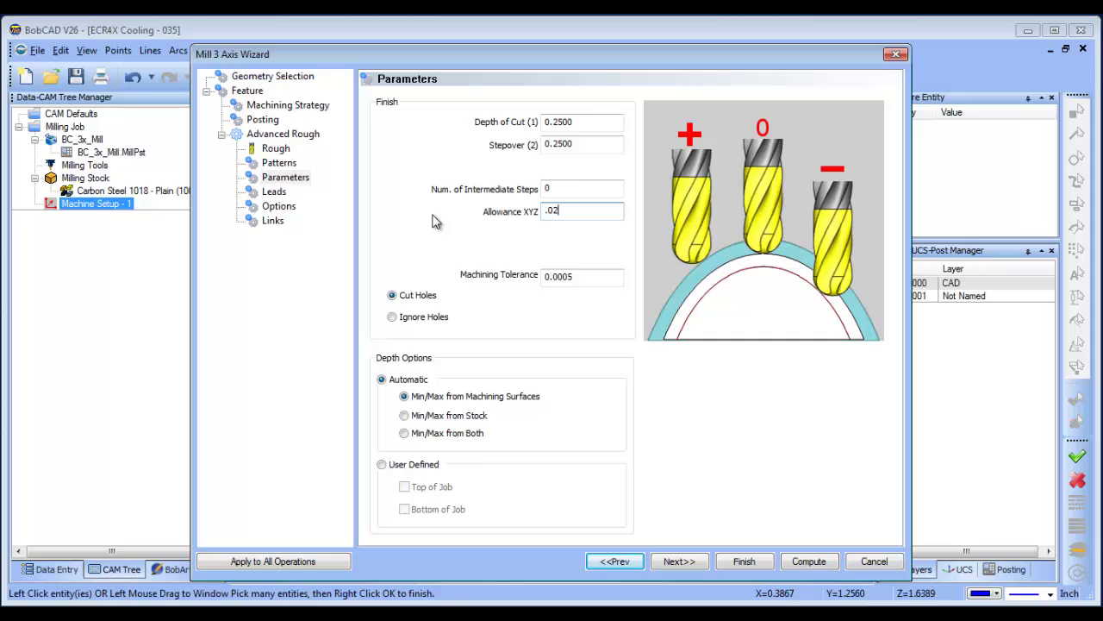
key(Tab)
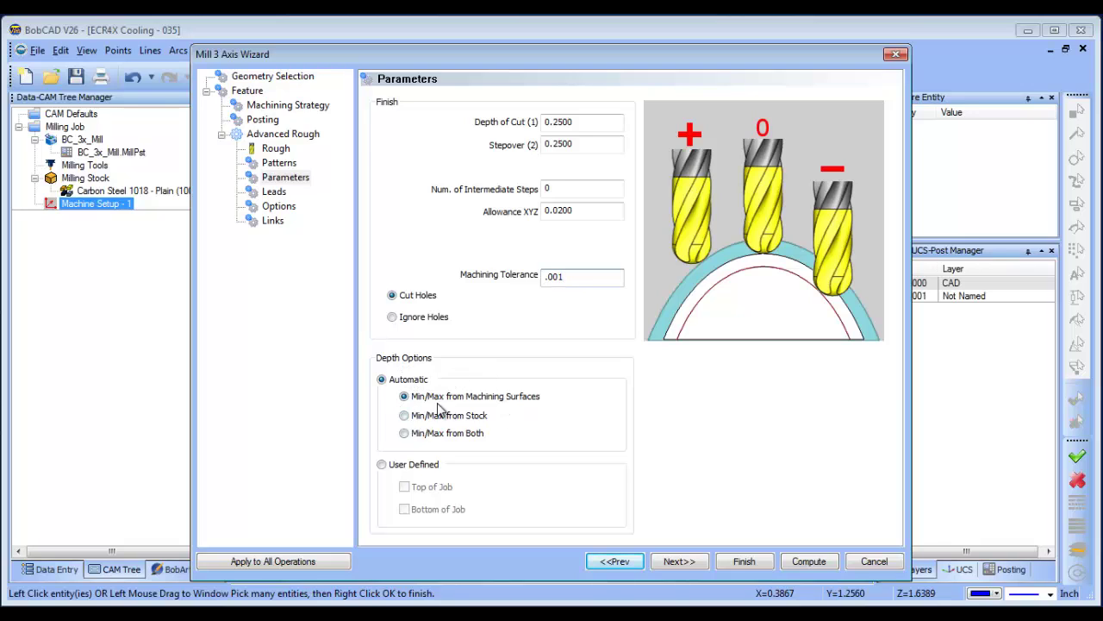
click(799, 561)
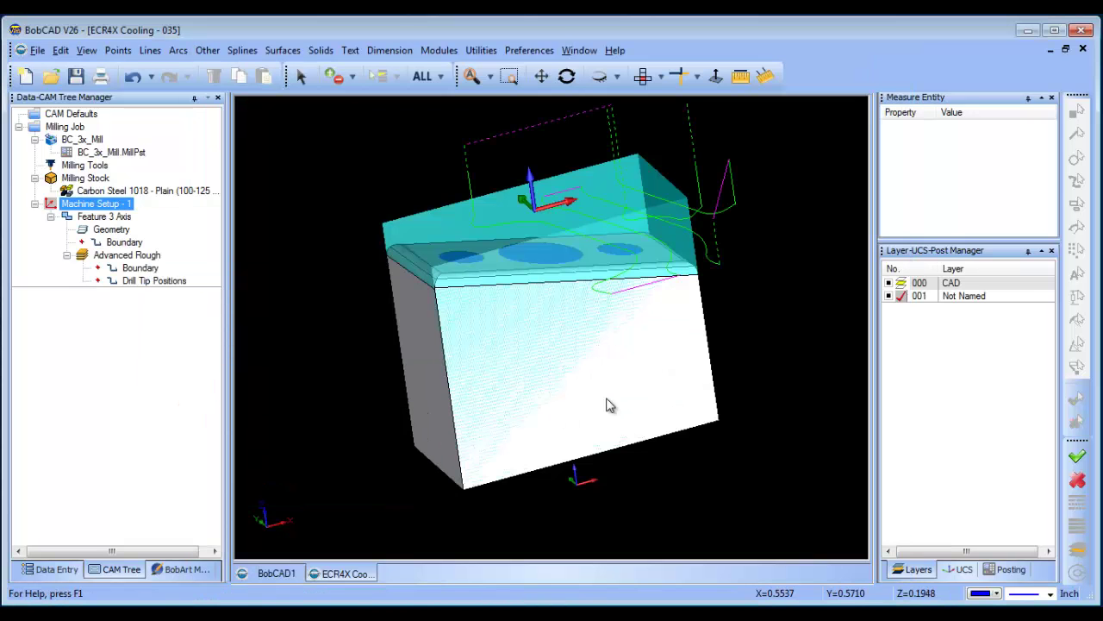
Raise the milling stock's transparency well towards High so the part and toolpath show through it
middle_drag(609, 405, 580, 381)
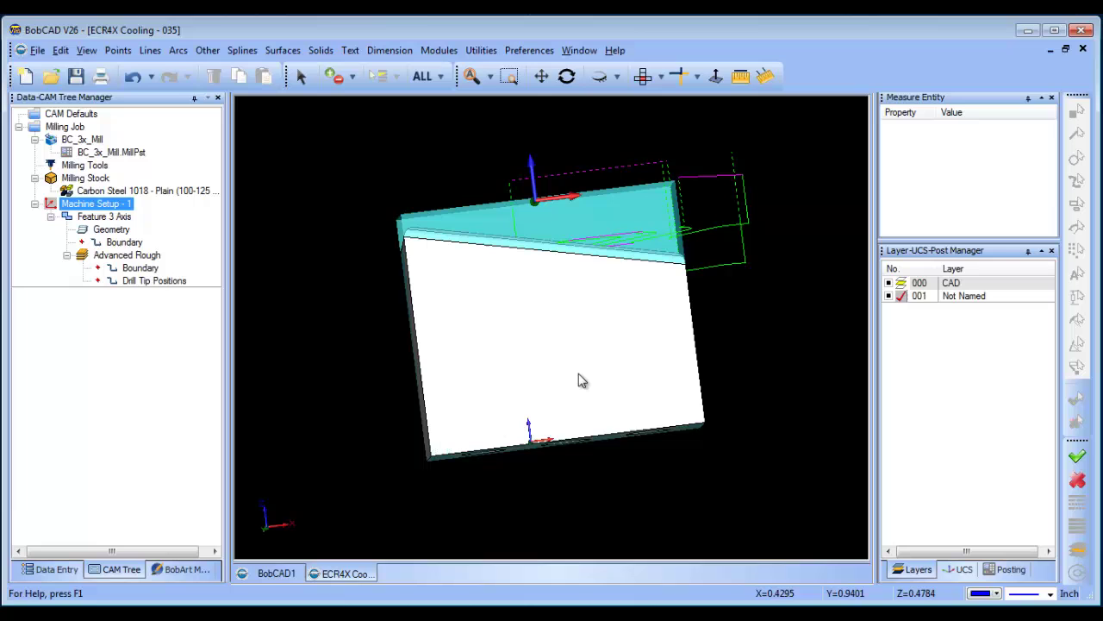
click(662, 77)
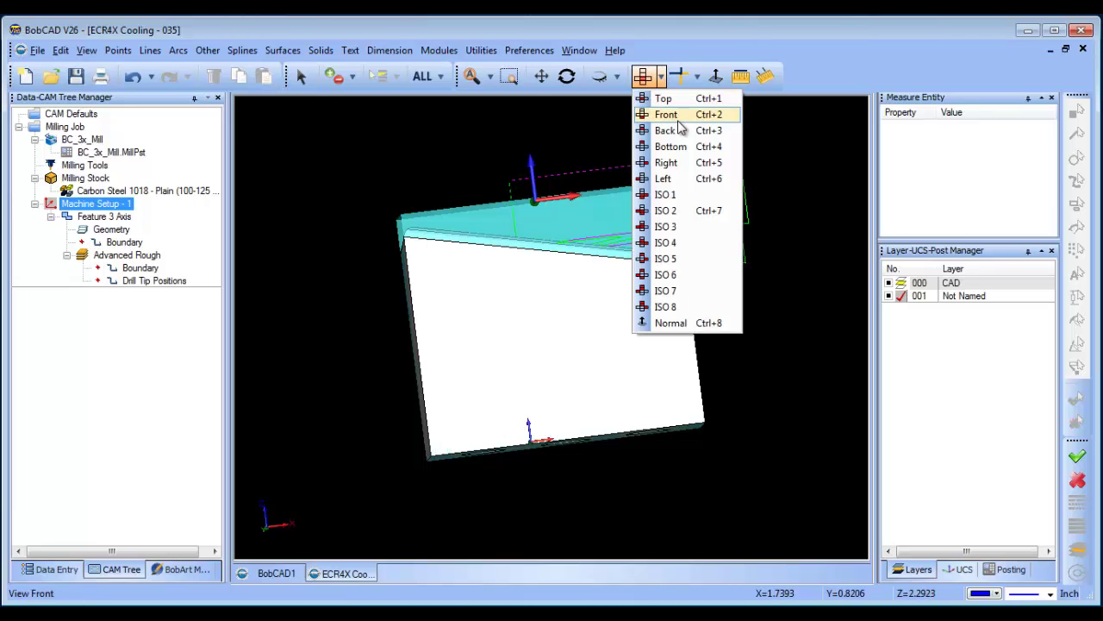
click(669, 114)
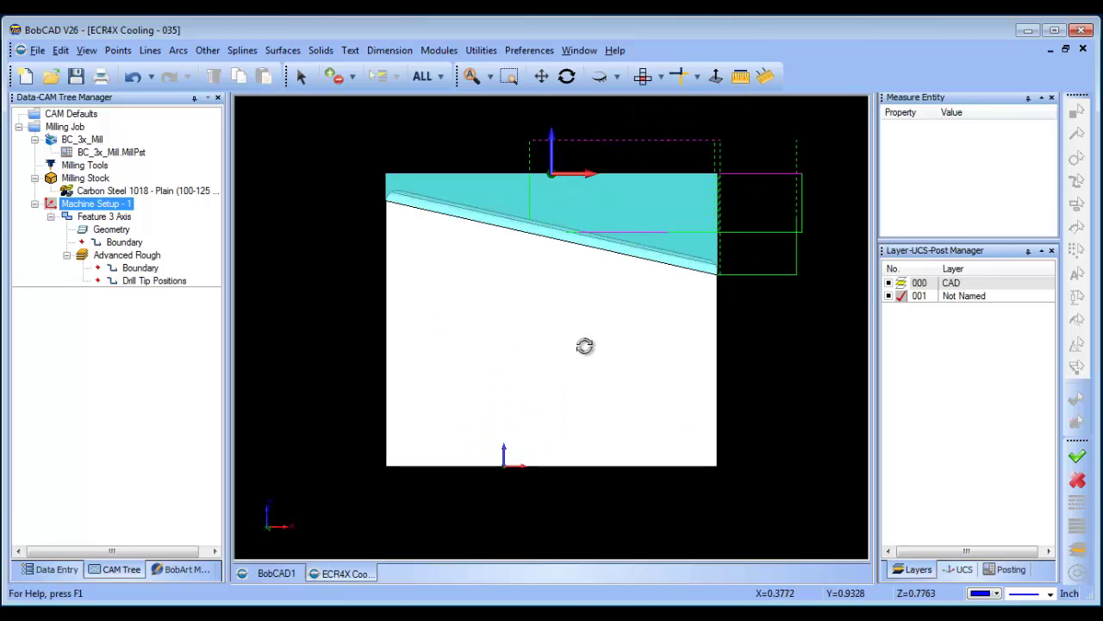
middle_drag(584, 345, 619, 353)
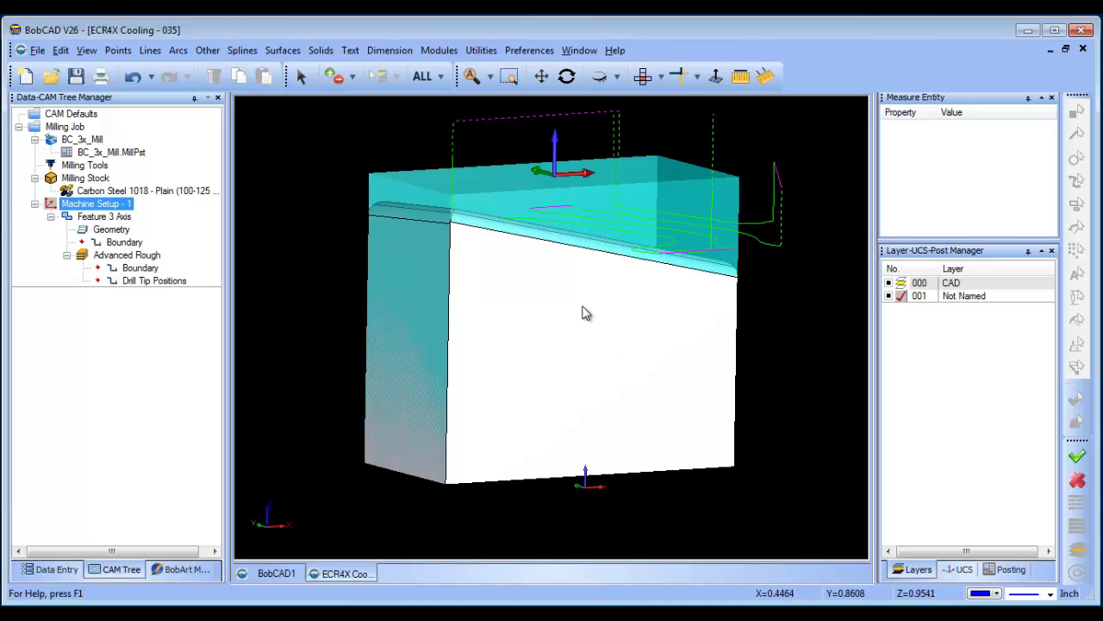
middle_drag(586, 313, 503, 325)
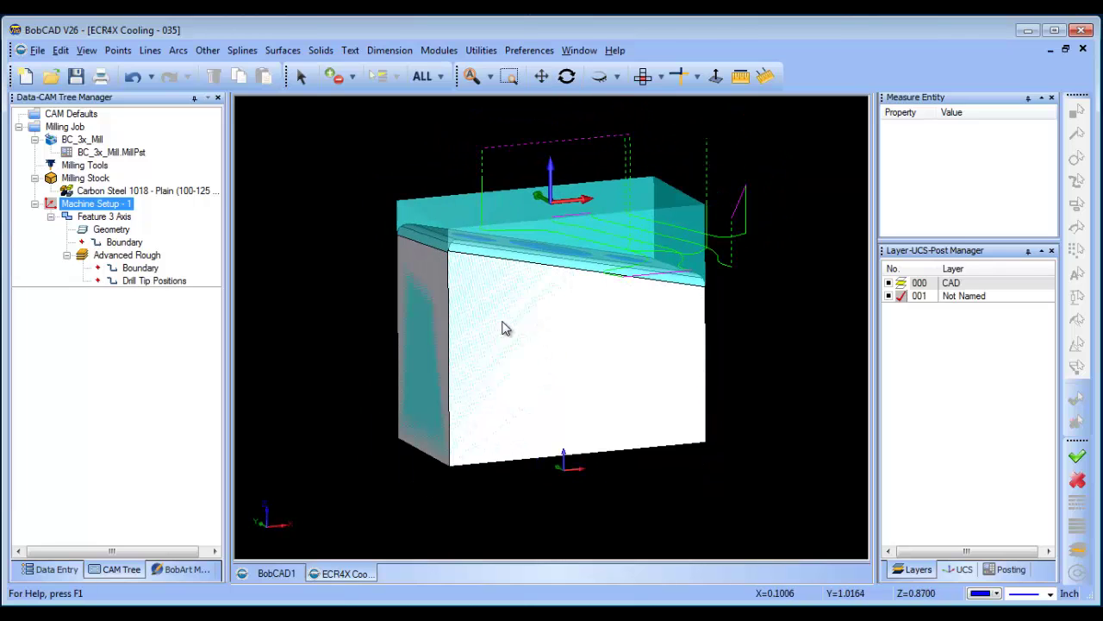
right_click(88, 179)
click(142, 234)
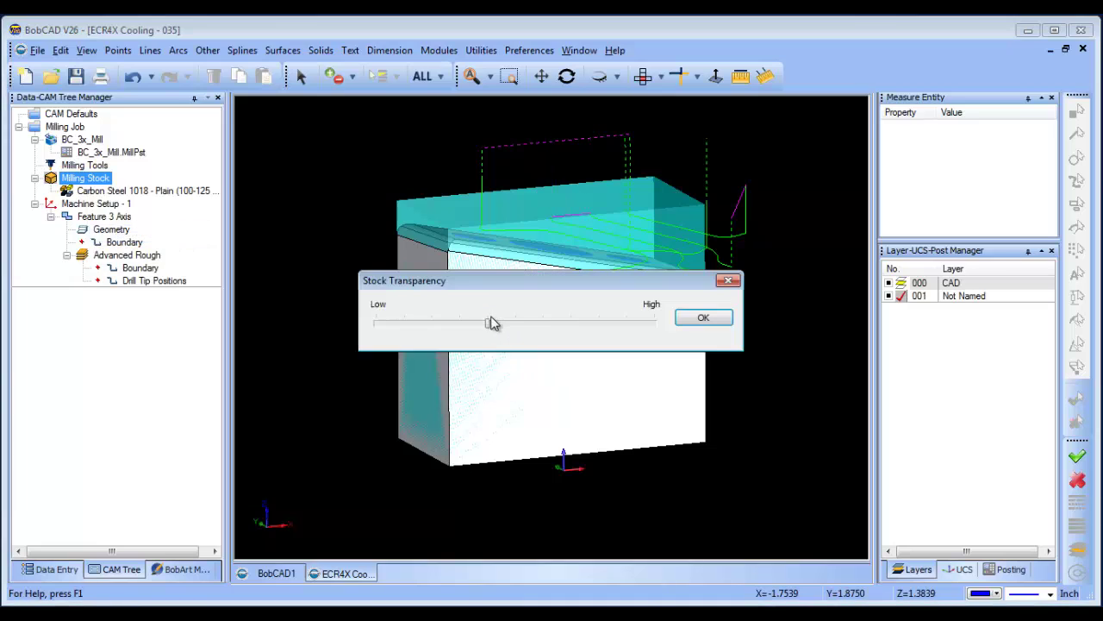
drag(492, 323, 614, 329)
click(702, 317)
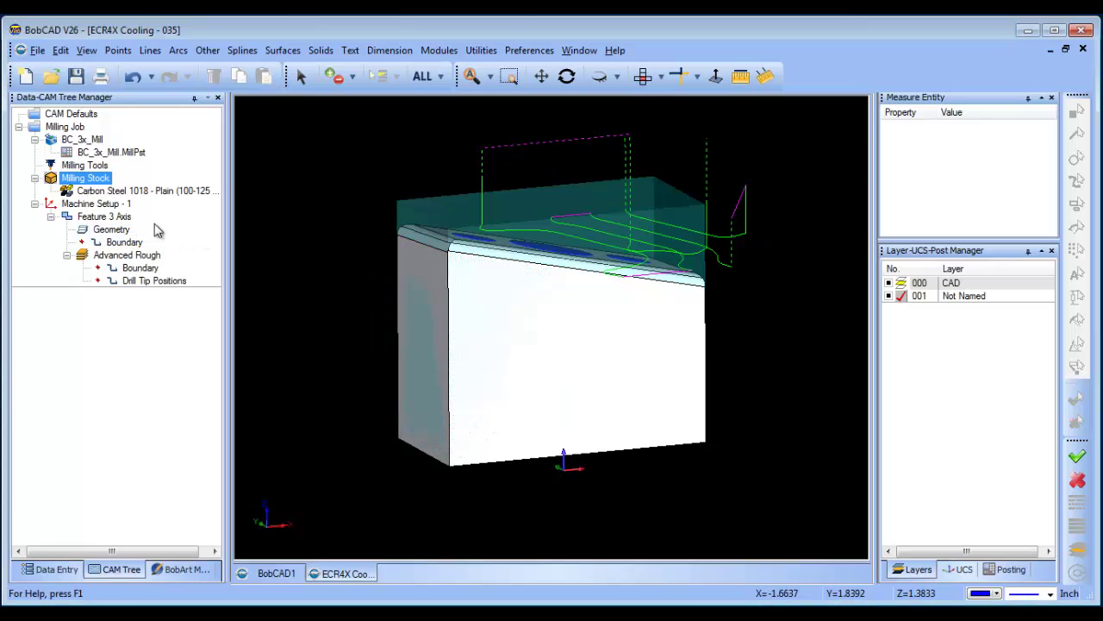
Edit the 3-axis feature to take its automatic depths from Min/Max from Stock and recompute the toolpath
click(121, 242)
right_click(129, 252)
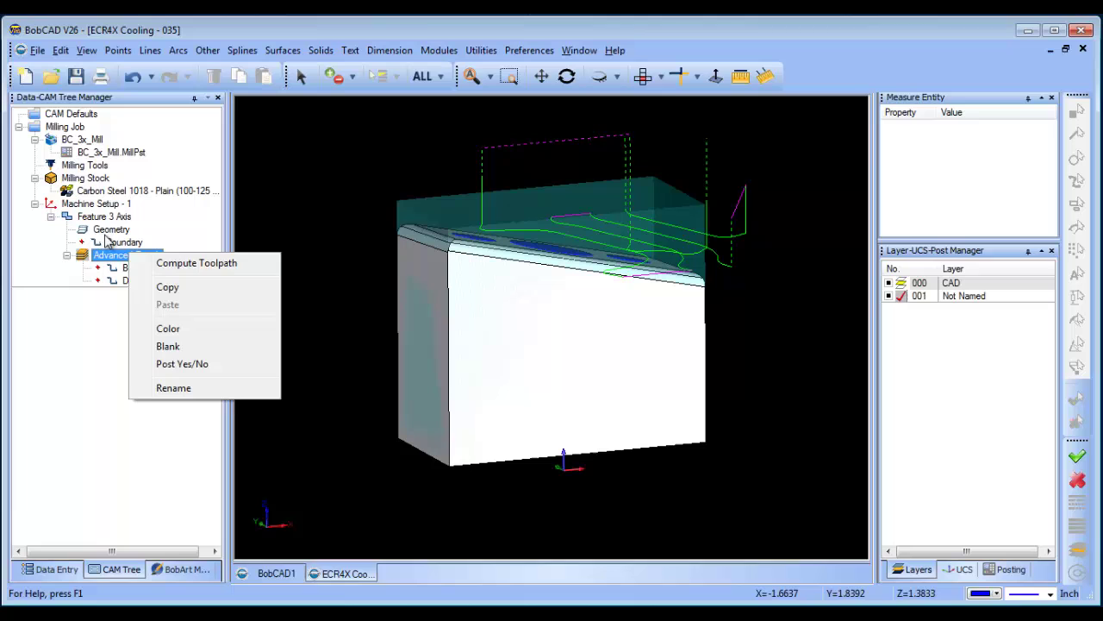
click(103, 217)
right_click(100, 216)
click(200, 227)
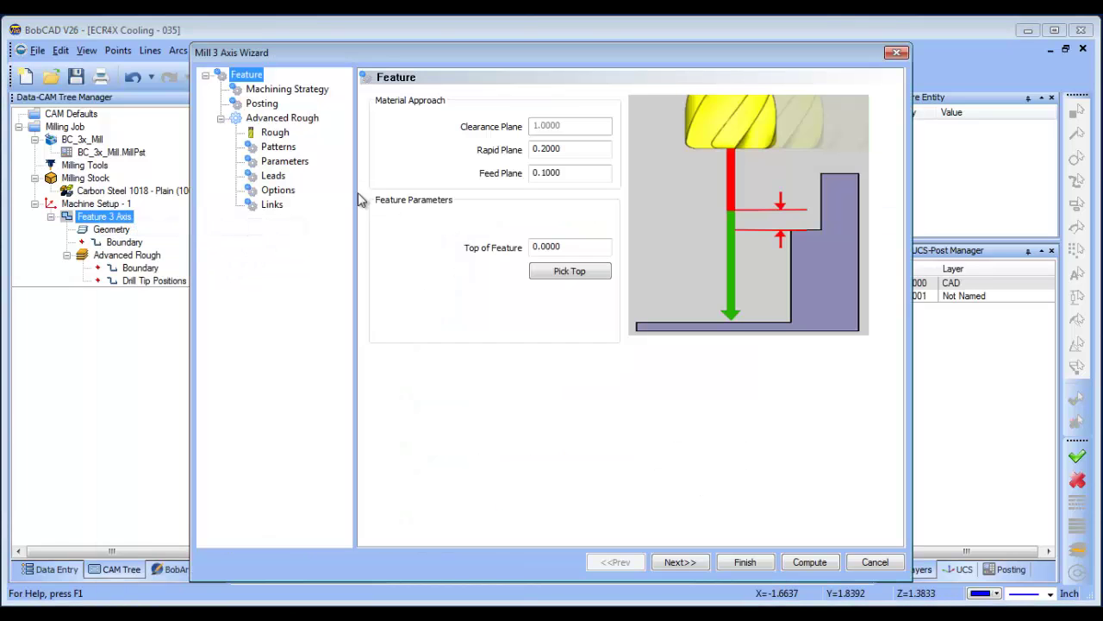
click(287, 162)
click(407, 415)
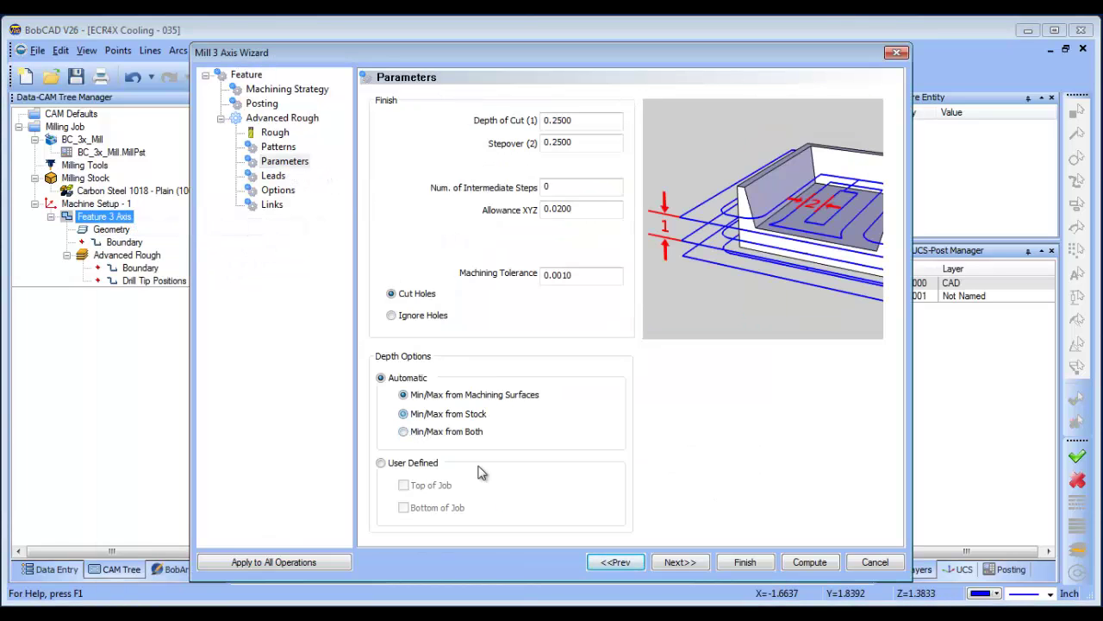
click(805, 561)
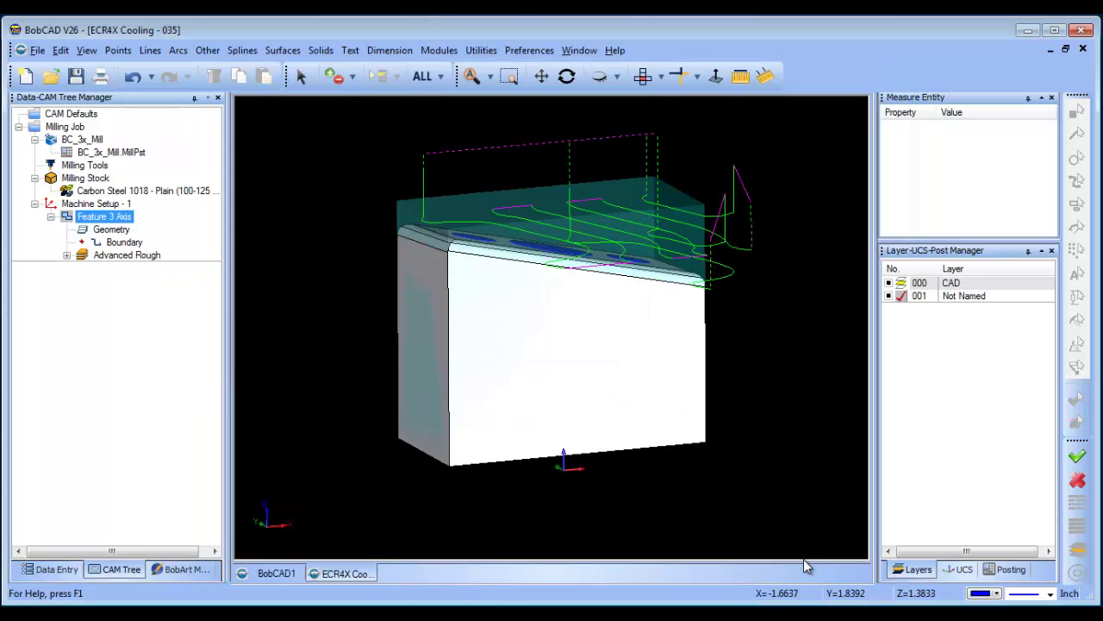
Edit the 3-axis feature's Advanced Rough options to process By Level and recompute the toolpath
middle_drag(632, 450, 537, 455)
click(120, 255)
click(104, 216)
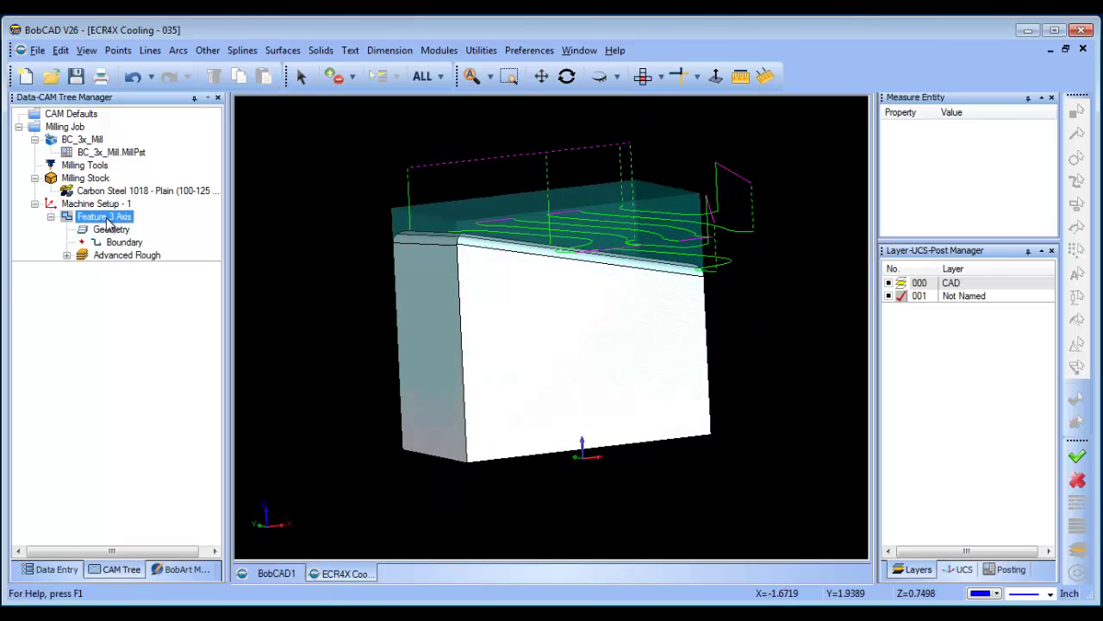
right_click(105, 217)
click(140, 228)
click(276, 148)
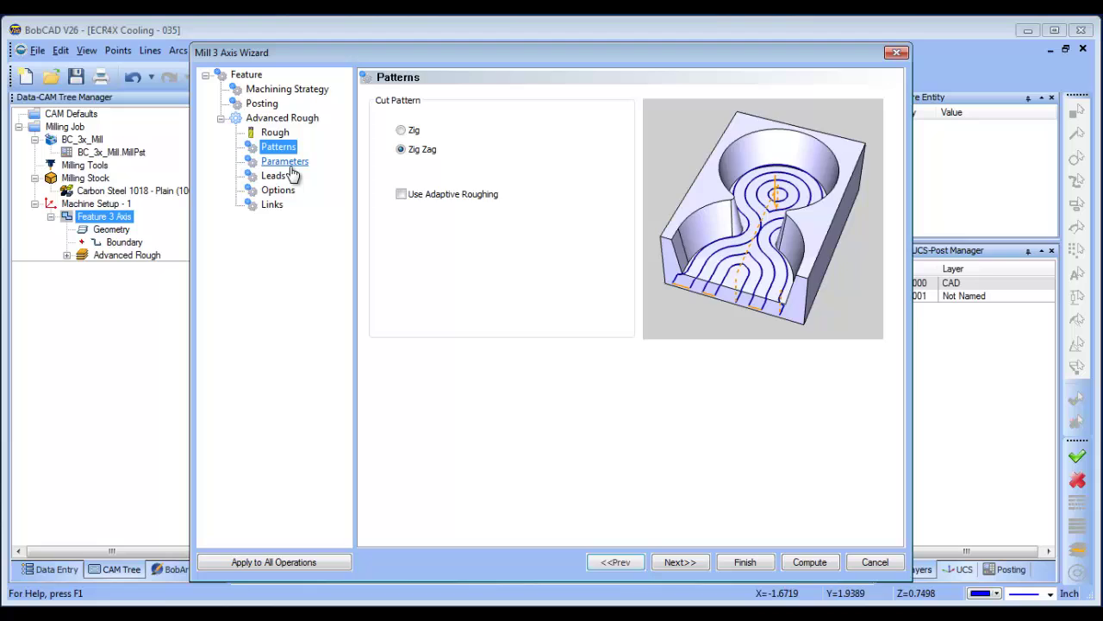
click(289, 163)
click(574, 188)
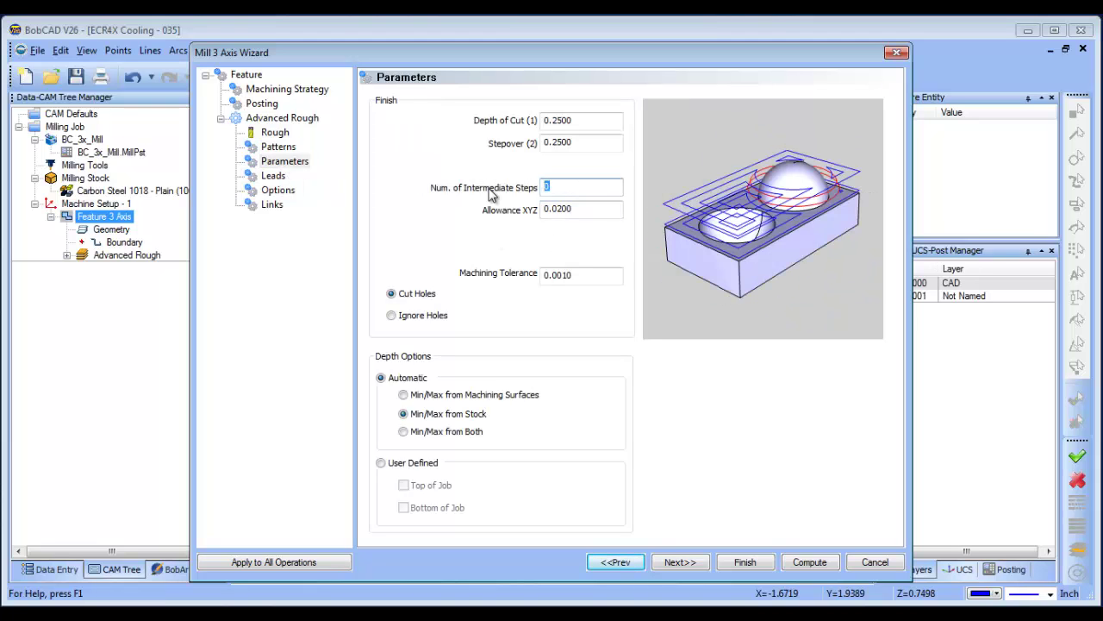
click(278, 190)
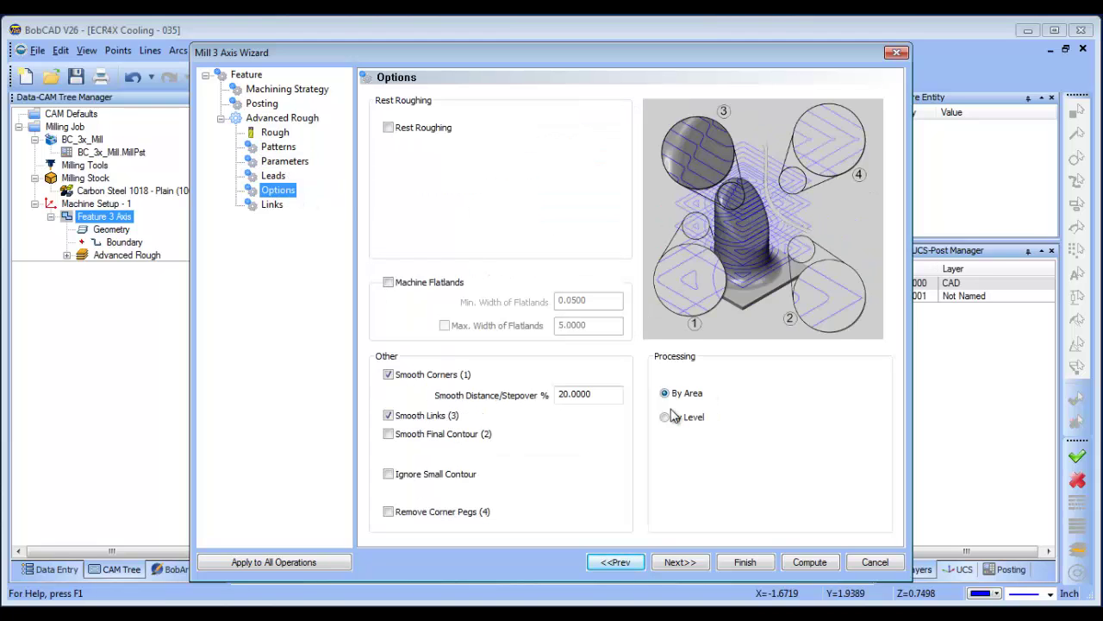
click(664, 417)
click(819, 567)
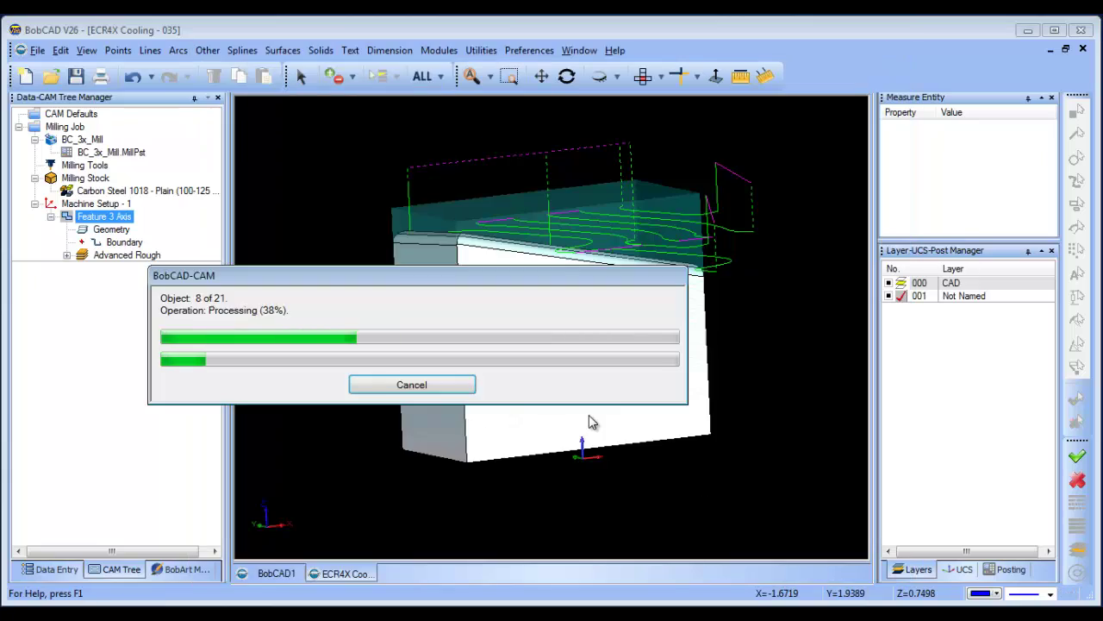
Blank the Advanced Rough toolpath of the first 3-axis feature
drag(599, 425, 517, 374)
key(Escape)
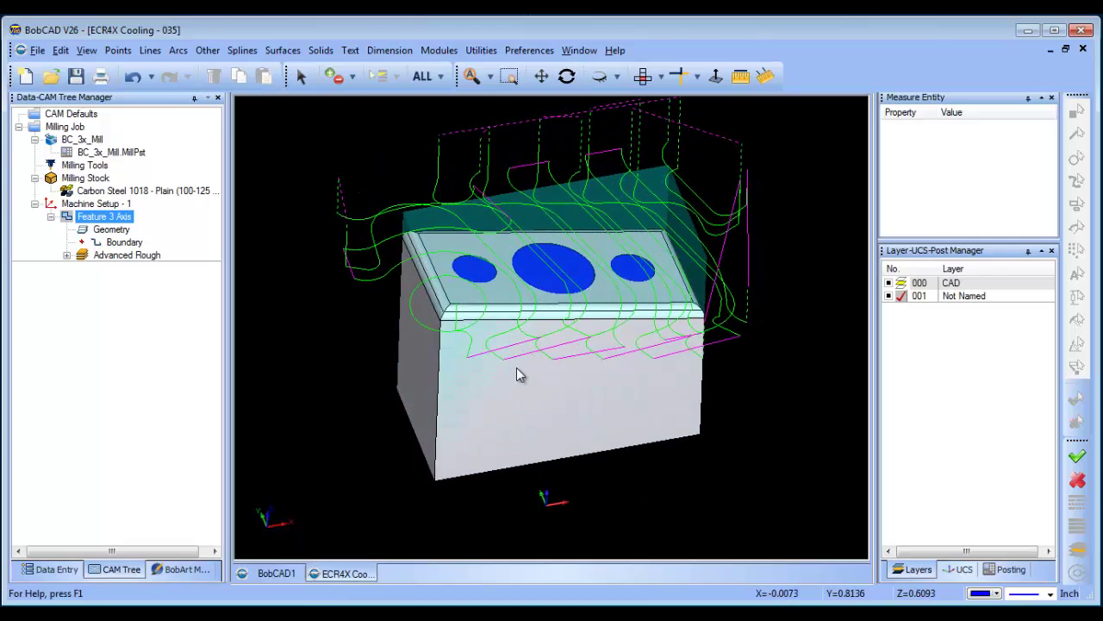
middle_drag(517, 374, 362, 336)
click(126, 255)
click(68, 255)
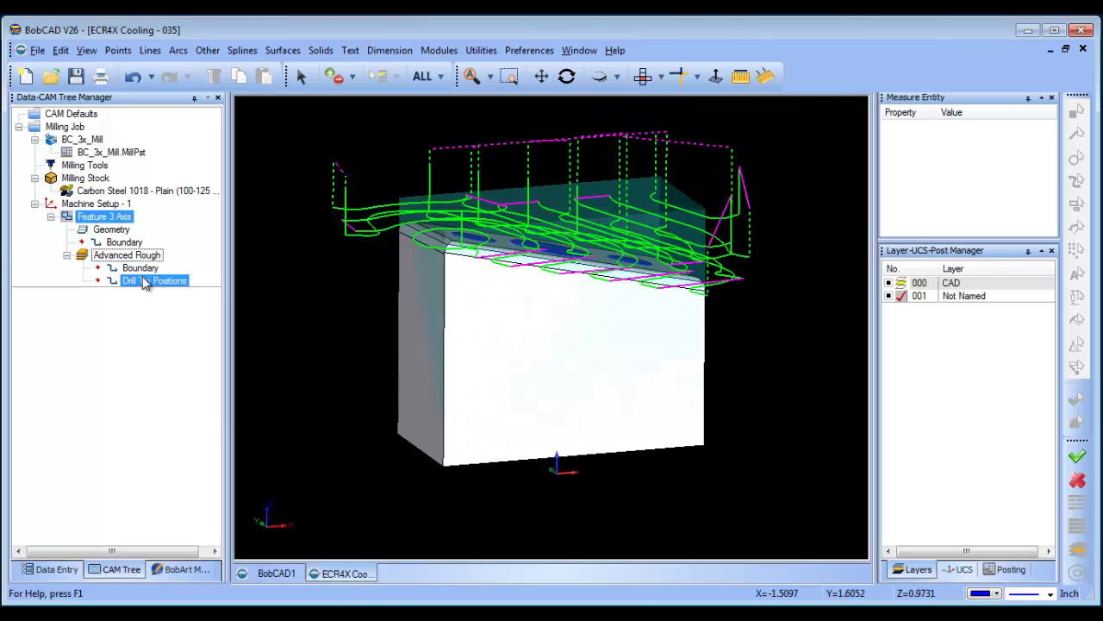
right_click(127, 259)
click(196, 355)
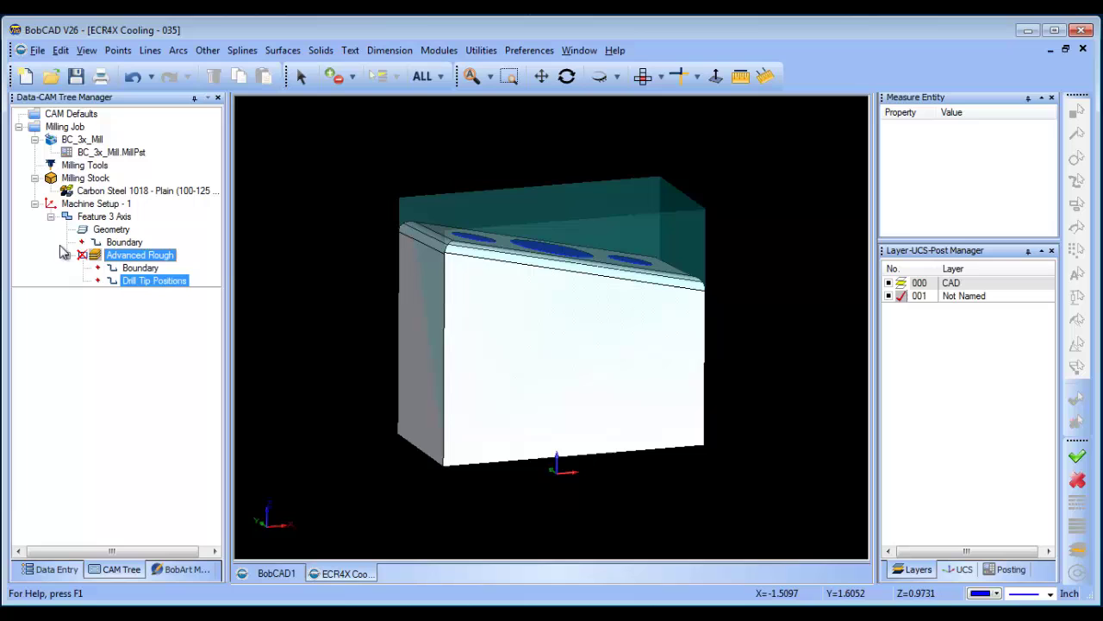
Insert a second Mill 3 Axis feature and select all the part geometry for it
click(51, 216)
right_click(101, 218)
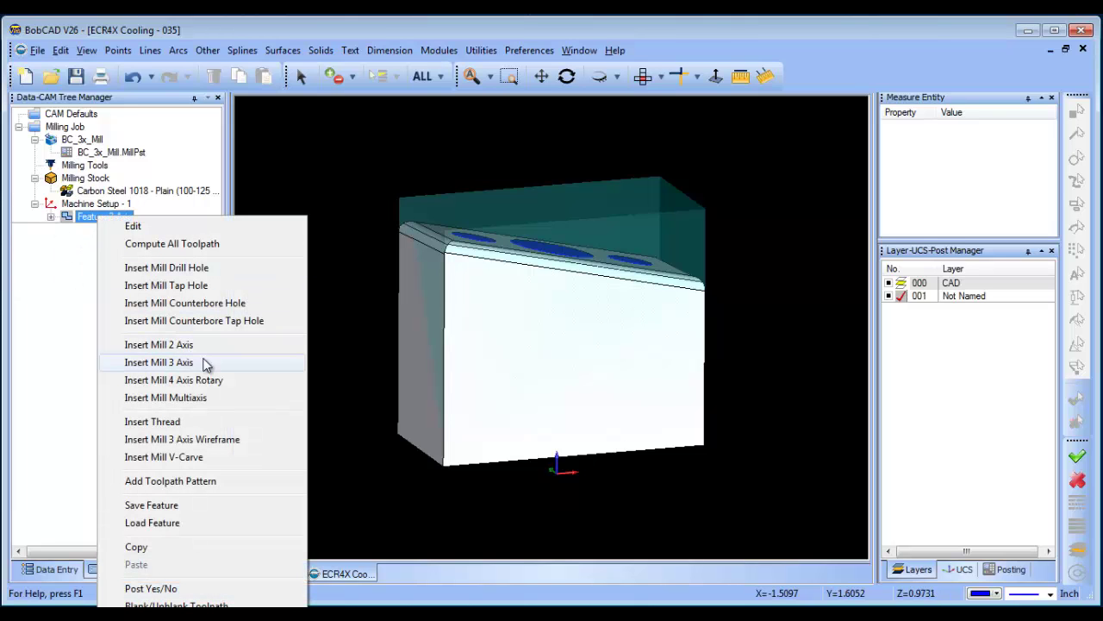
click(209, 363)
click(494, 157)
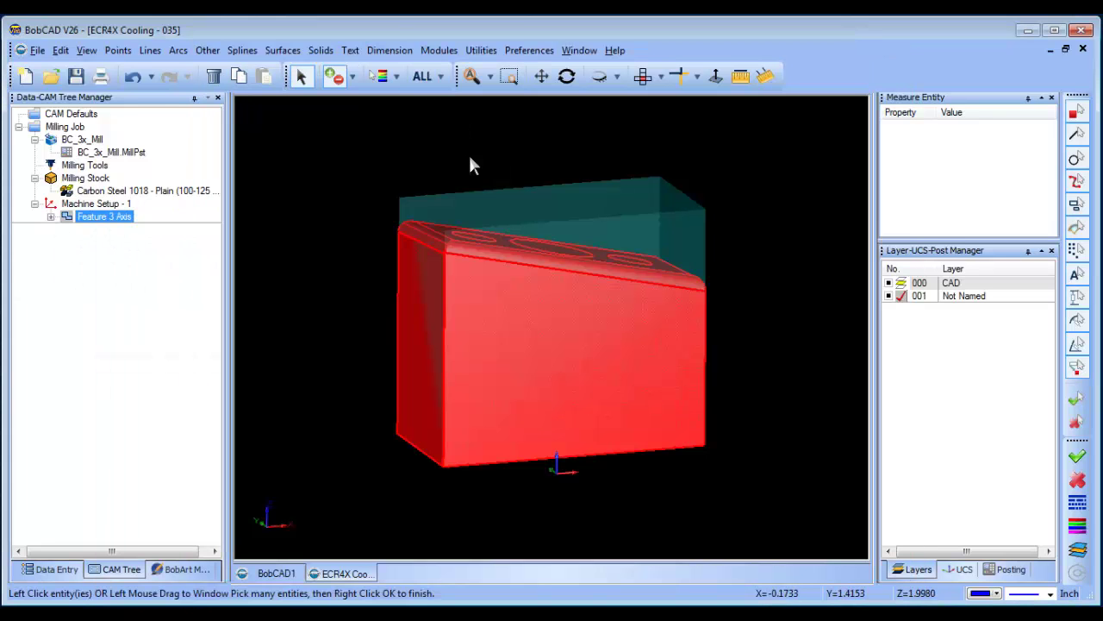
right_click(307, 155)
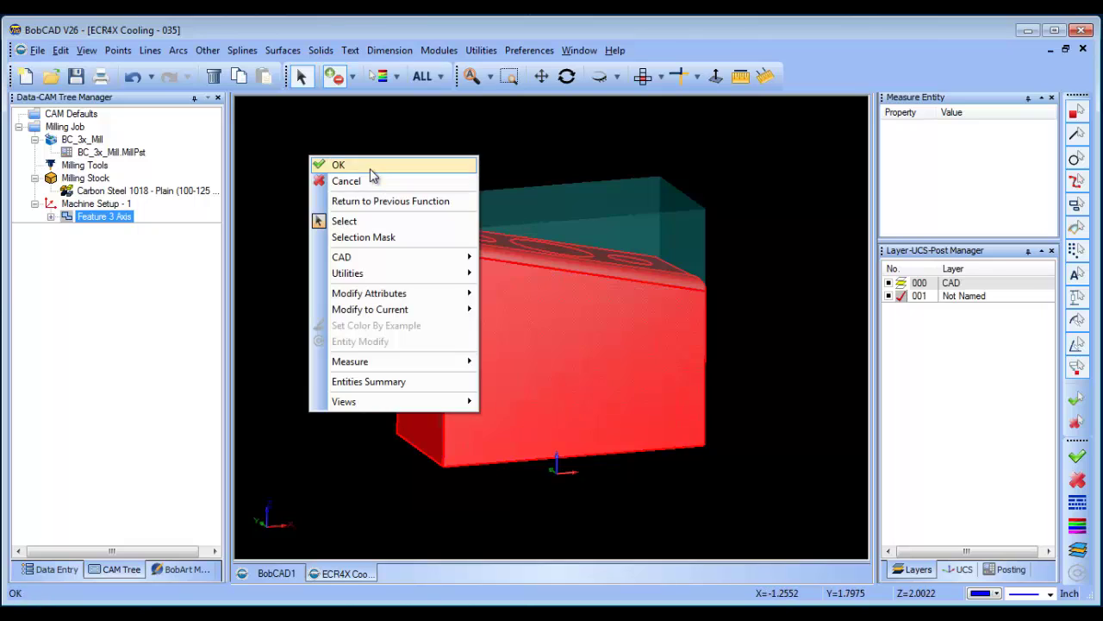
click(341, 163)
click(679, 562)
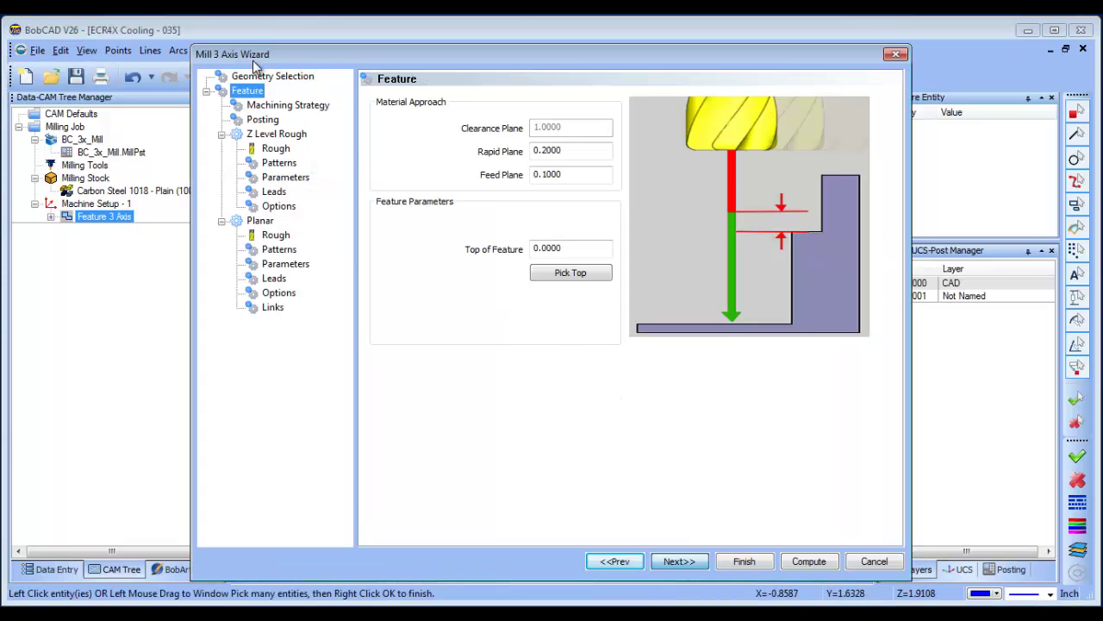
Choose the Equidistant Offset strategy and set its tool to a .375 diameter with a .1875 corner radius
click(288, 104)
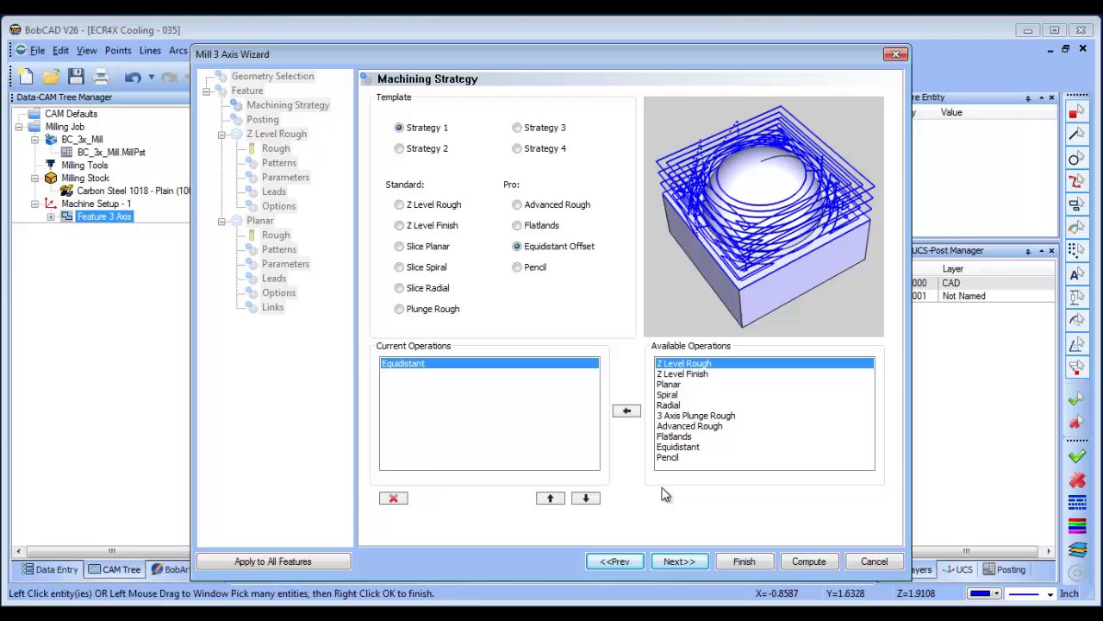
click(685, 565)
click(277, 155)
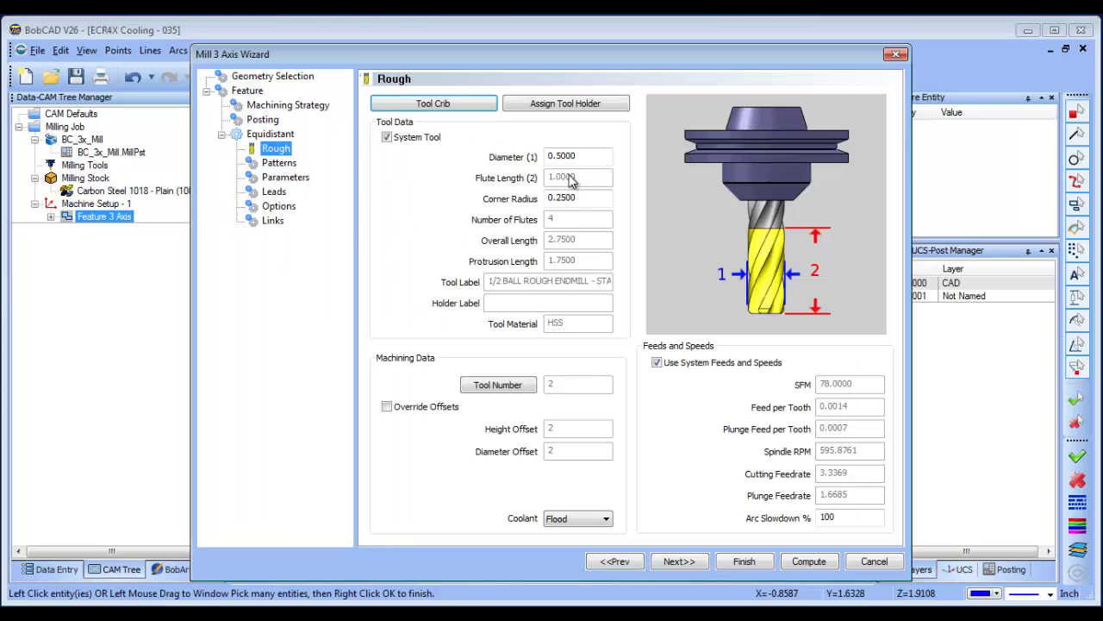
click(567, 158)
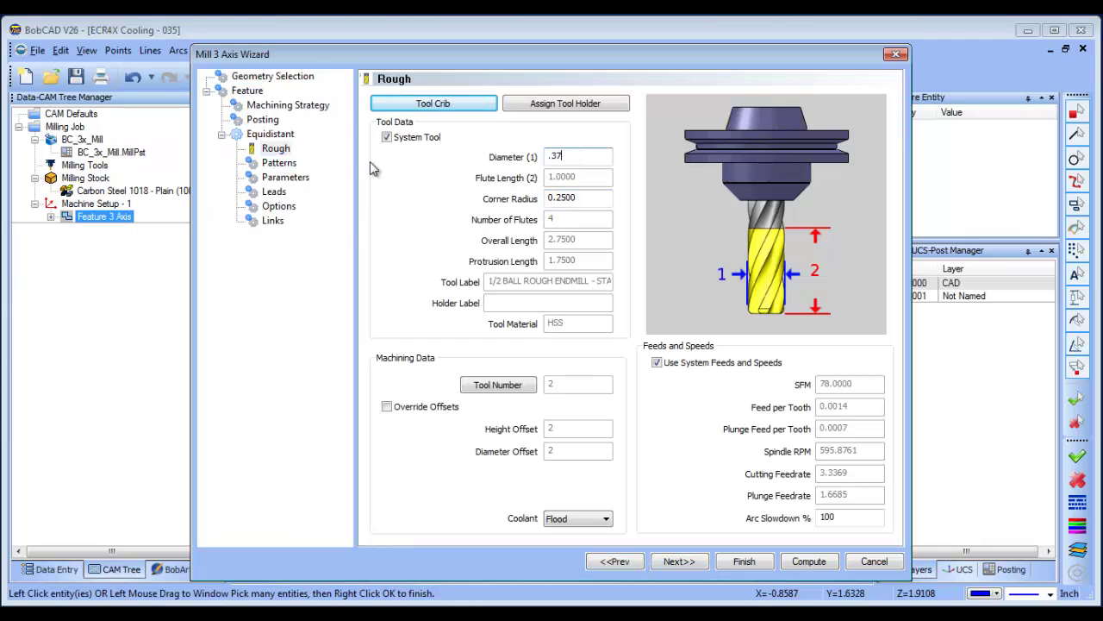
key(Tab)
text(.1875)
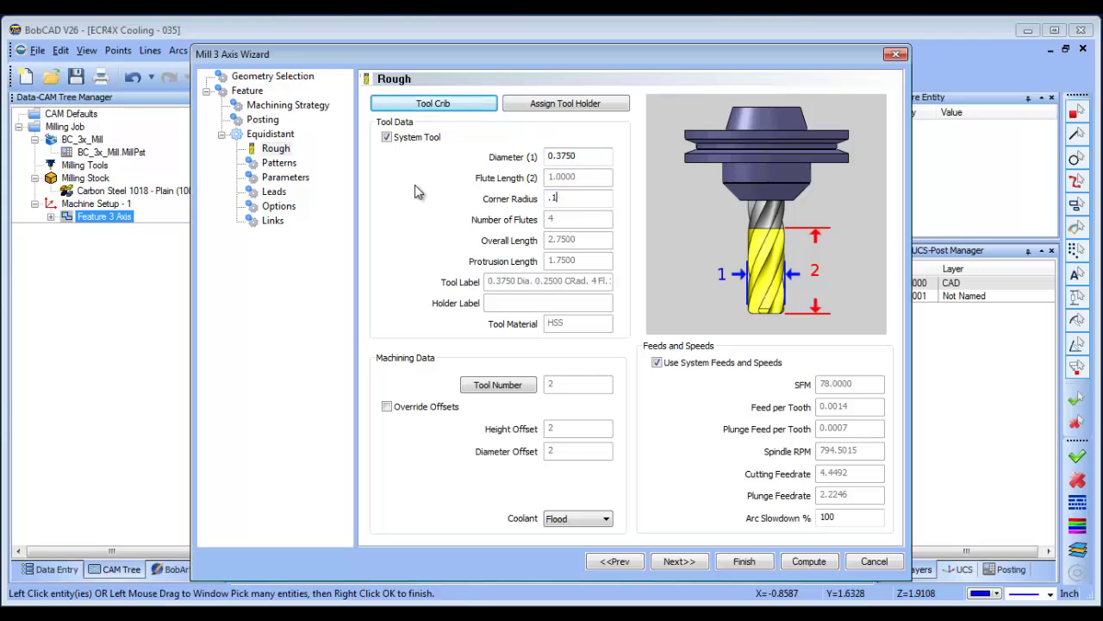
Set the Equidistant operation's stepover to .015
click(279, 163)
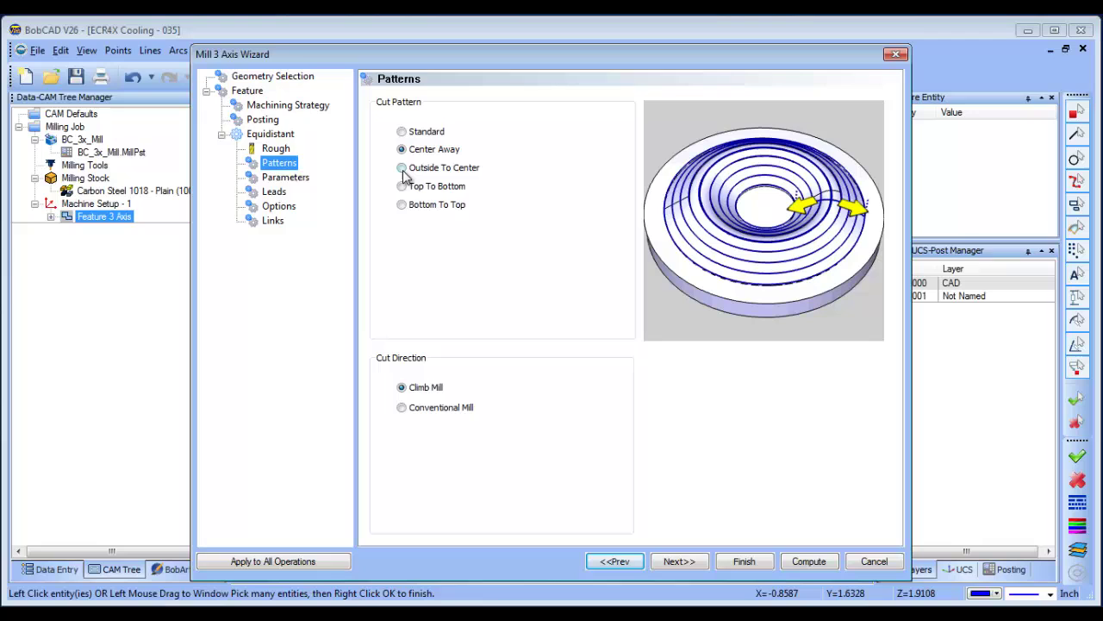
click(291, 181)
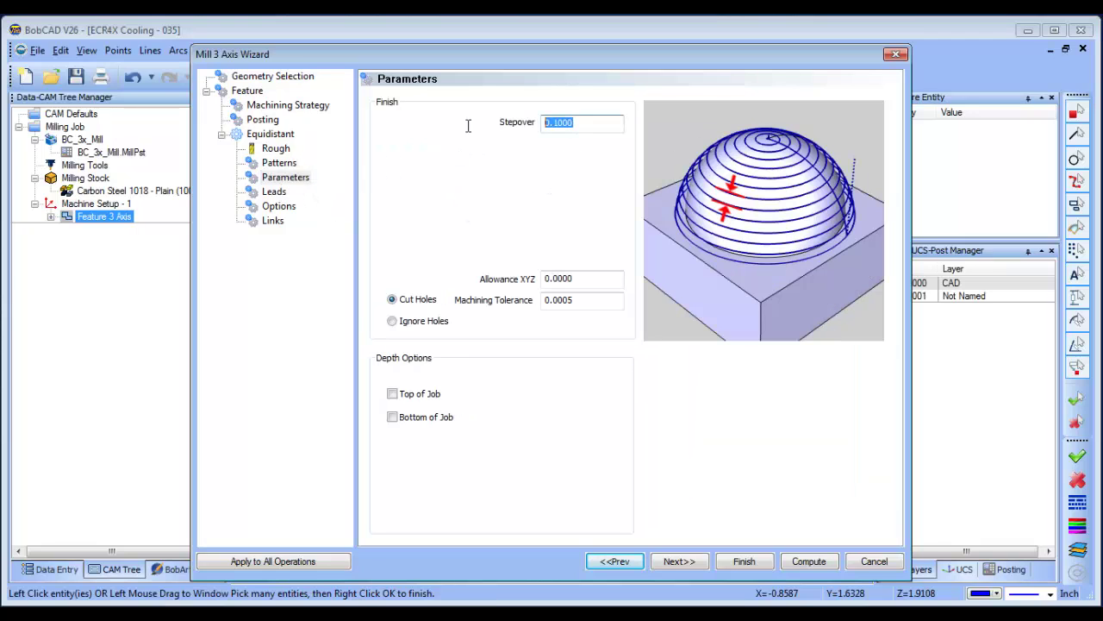
text(.015)
click(591, 300)
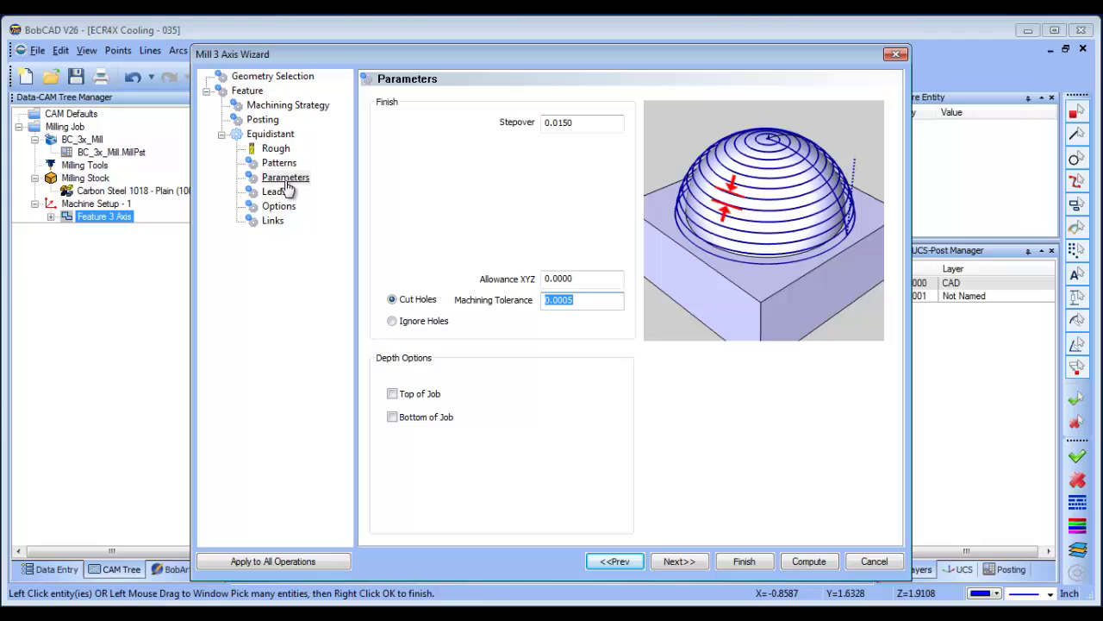
Set the Equidistant operation's cutting extents to 3D Extents, compute its toolpath and inspect it around the part's upper edges
click(278, 206)
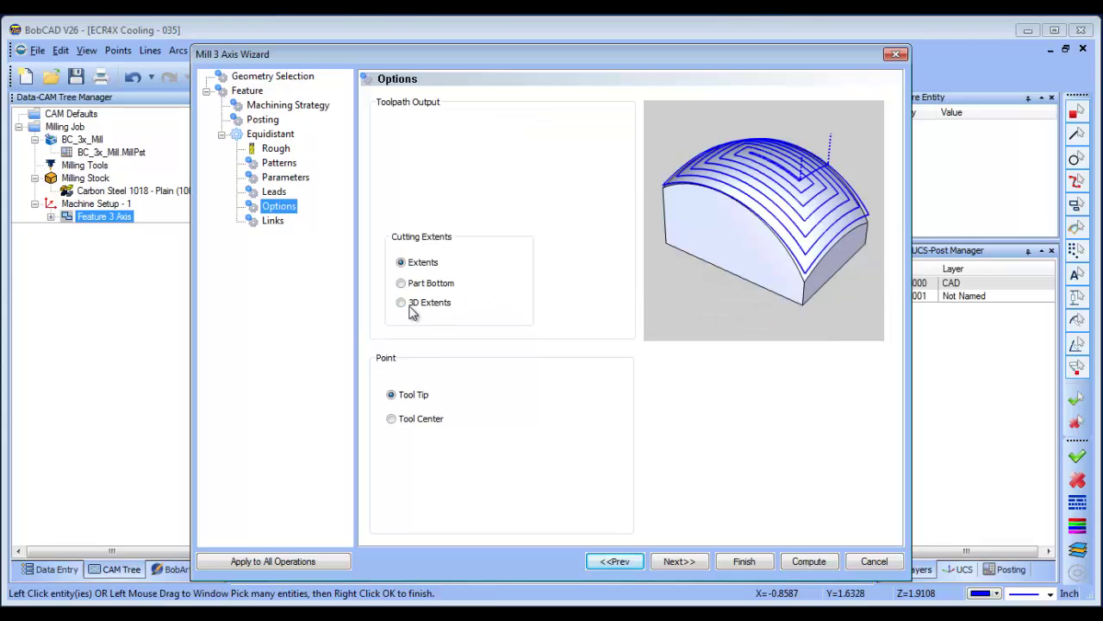
click(402, 303)
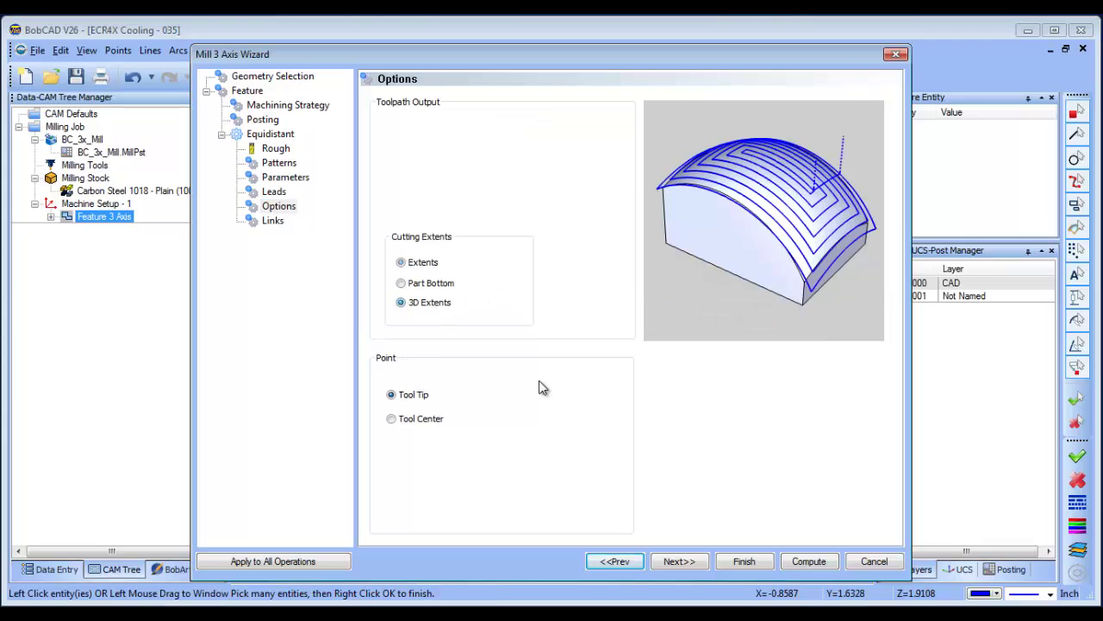
click(803, 566)
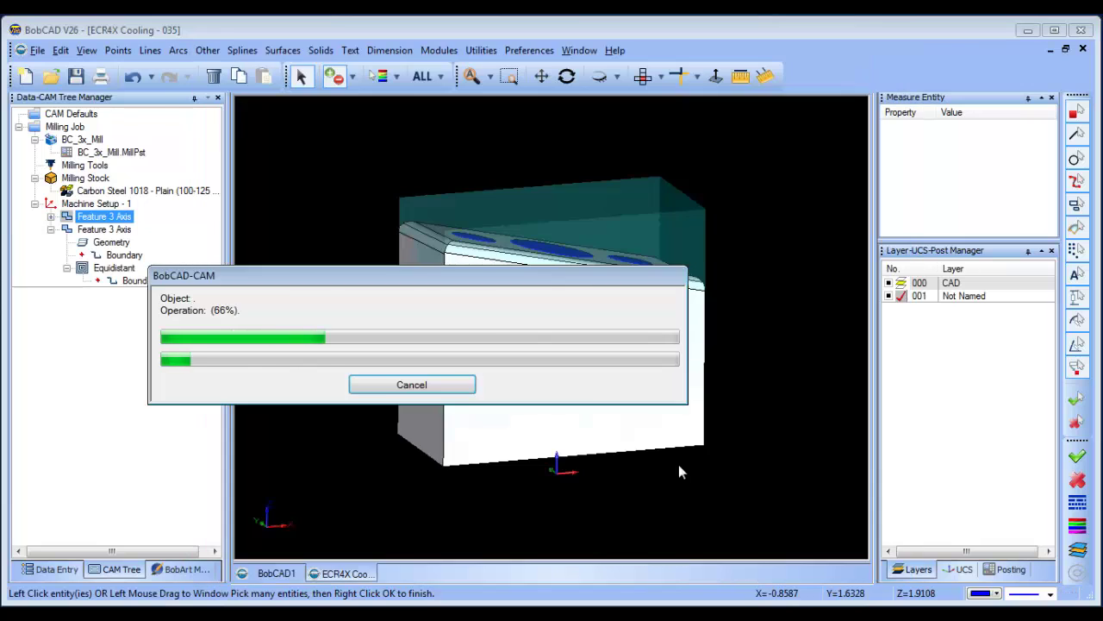
middle_drag(665, 436, 586, 411)
scroll(584, 431, up, 3)
scroll(585, 438, up, 5)
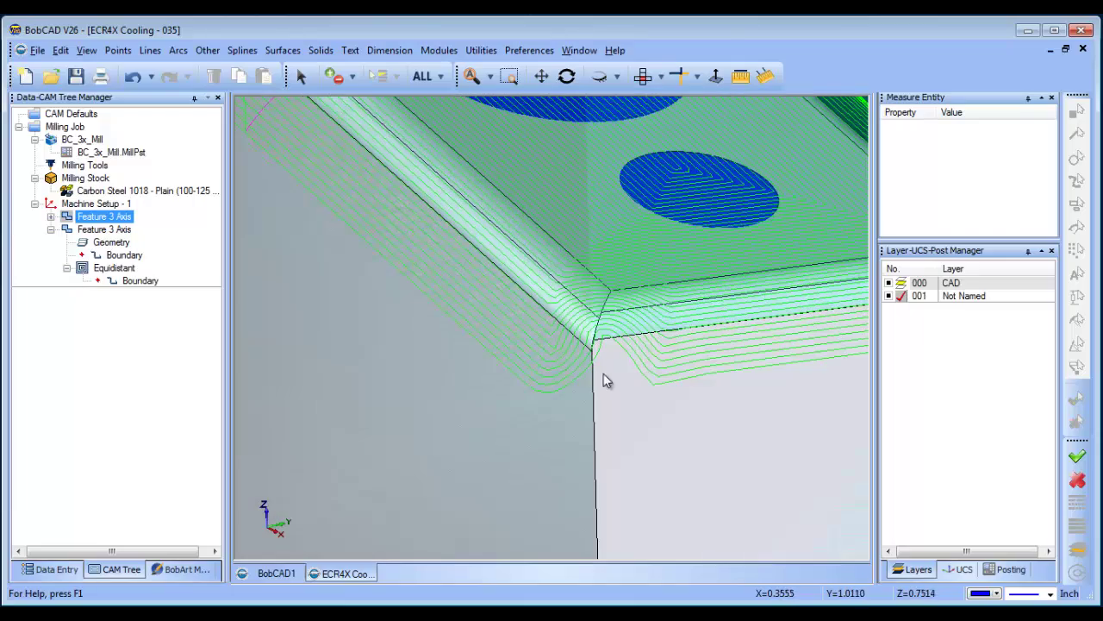
mouse_move(603, 375)
middle_down()
mouse_move(661, 385)
mouse_move(526, 431)
mouse_move(596, 433)
mouse_move(606, 376)
mouse_move(637, 371)
mouse_move(594, 388)
mouse_move(593, 409)
mouse_move(604, 384)
middle_up()
scroll(609, 359, down, 8)
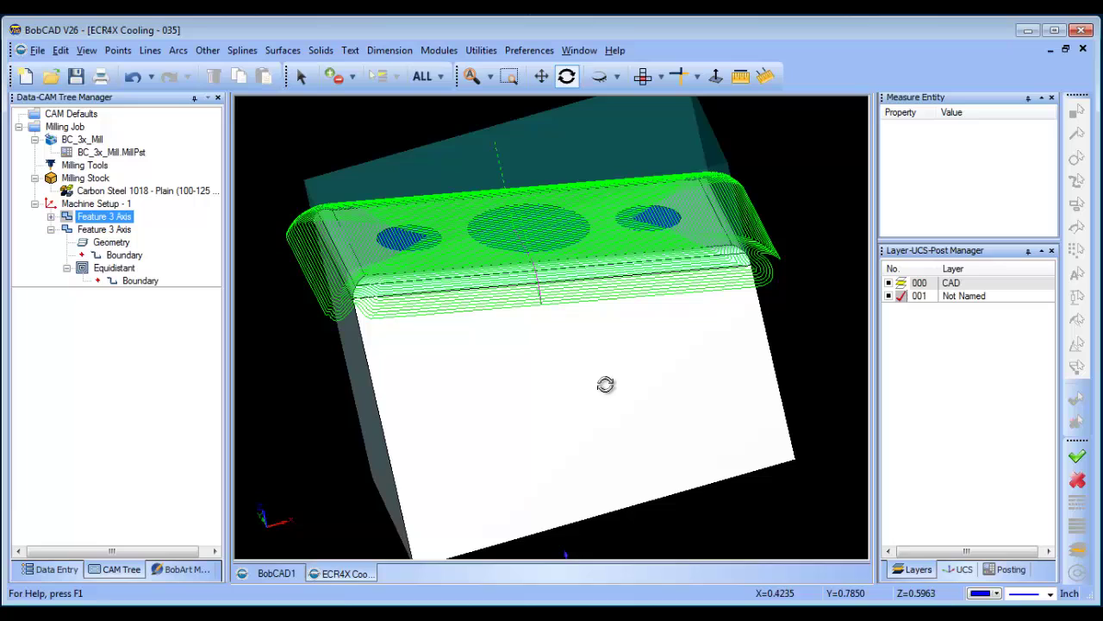
Blank the Equidistant toolpath of the second 3-axis feature
click(112, 269)
right_click(112, 270)
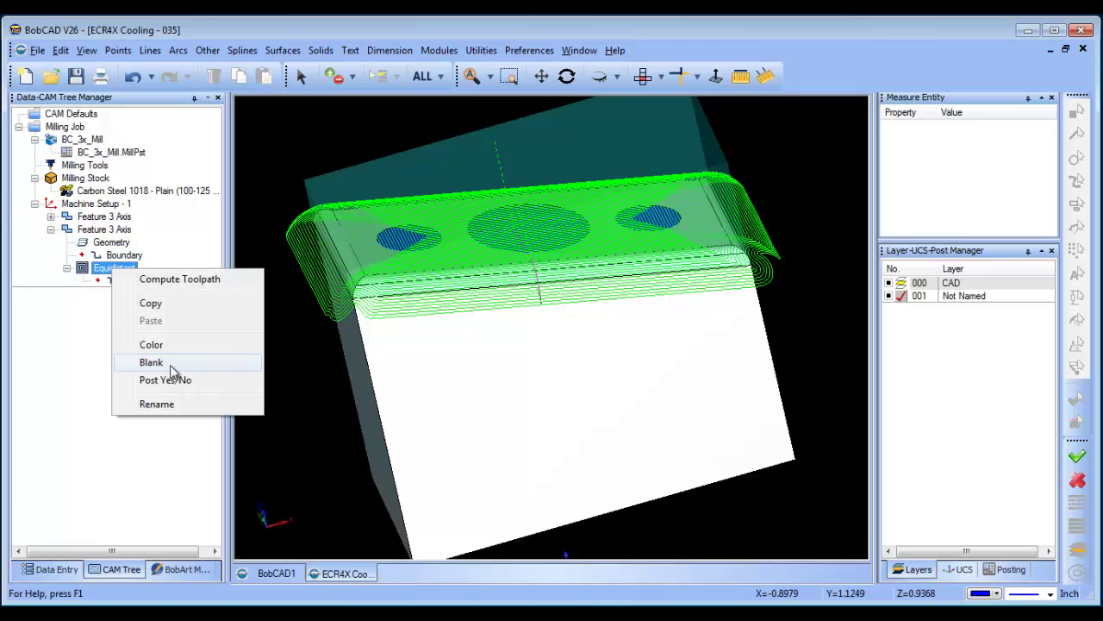
click(170, 365)
Unblank the Advanced Rough toolpath of the first 3-axis feature
click(102, 229)
click(50, 217)
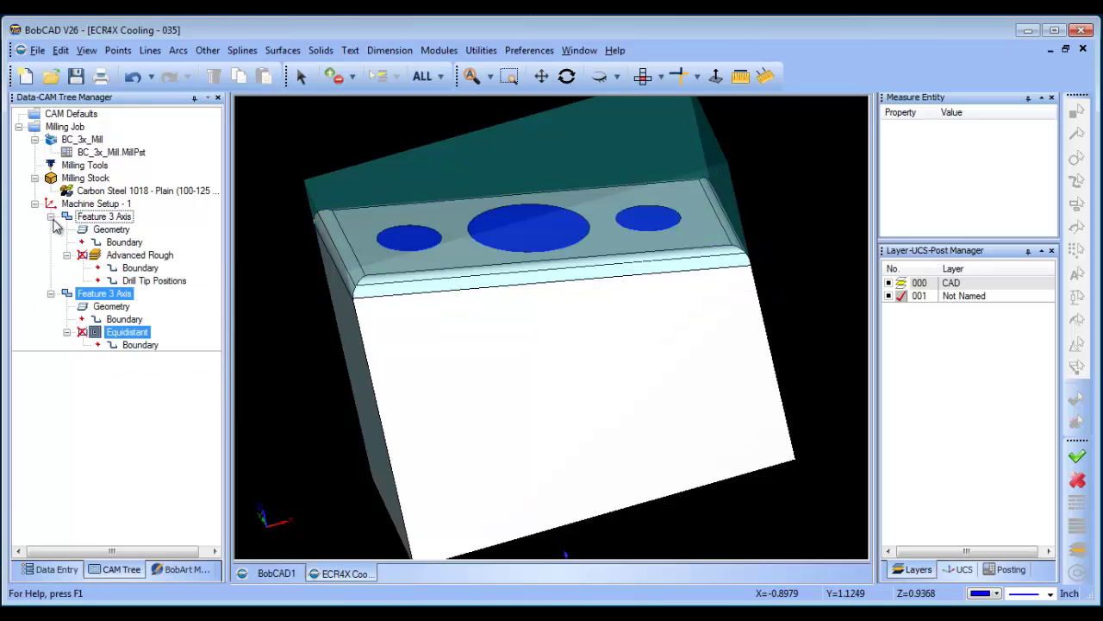
click(138, 256)
right_click(138, 256)
click(177, 347)
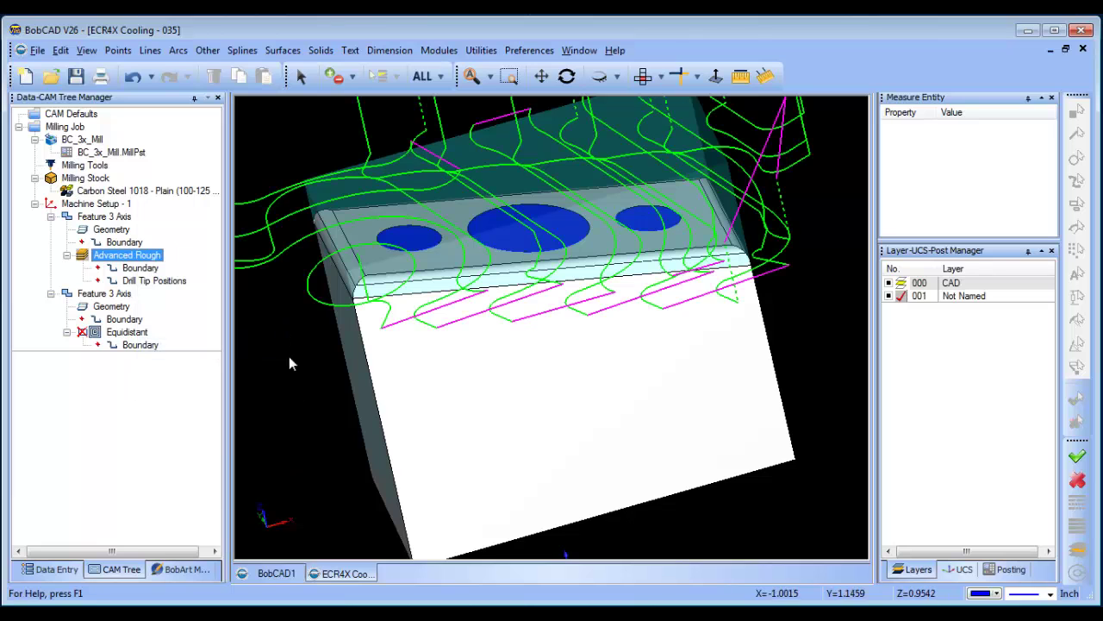
Launch the mill simulation of the job and switch its display to Workpiece Focus
scroll(616, 384, down, 2)
middle_drag(617, 384, 540, 359)
click(439, 50)
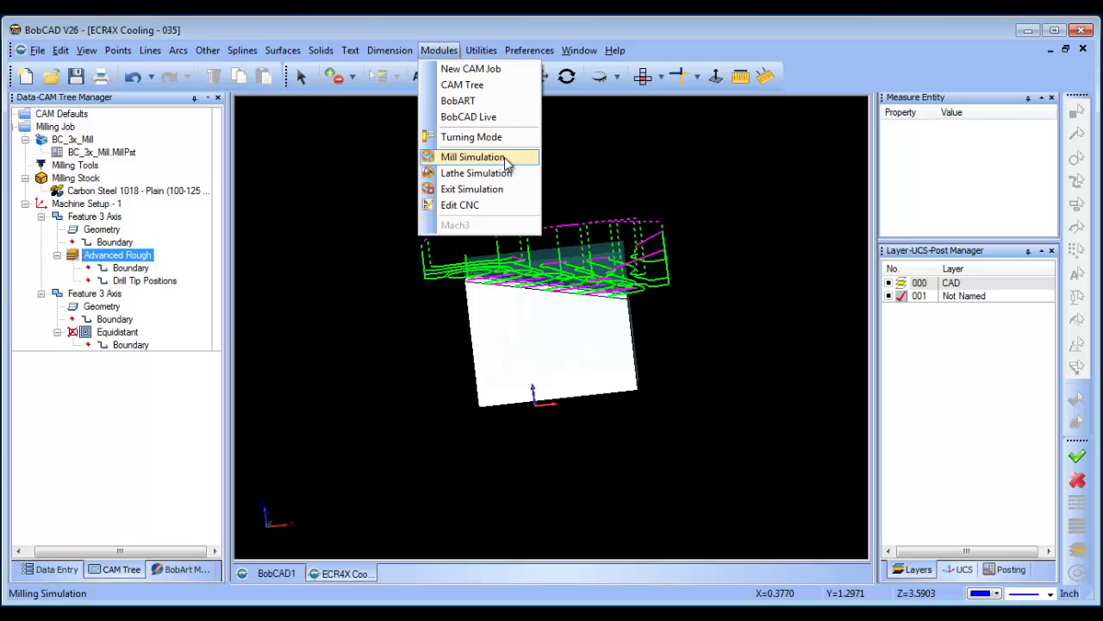
click(505, 157)
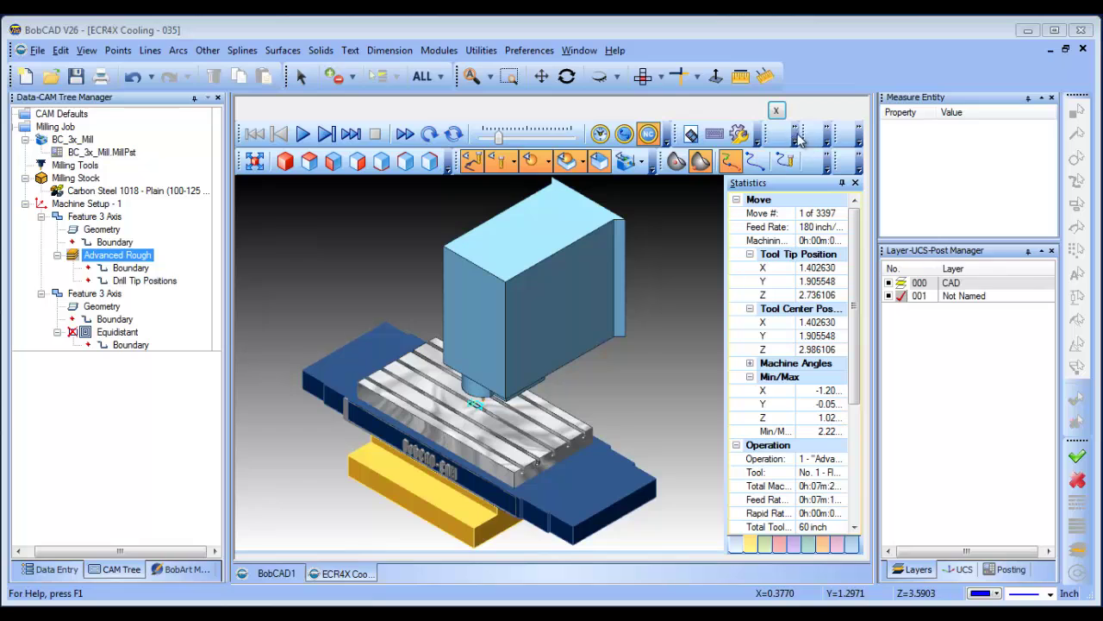
click(823, 135)
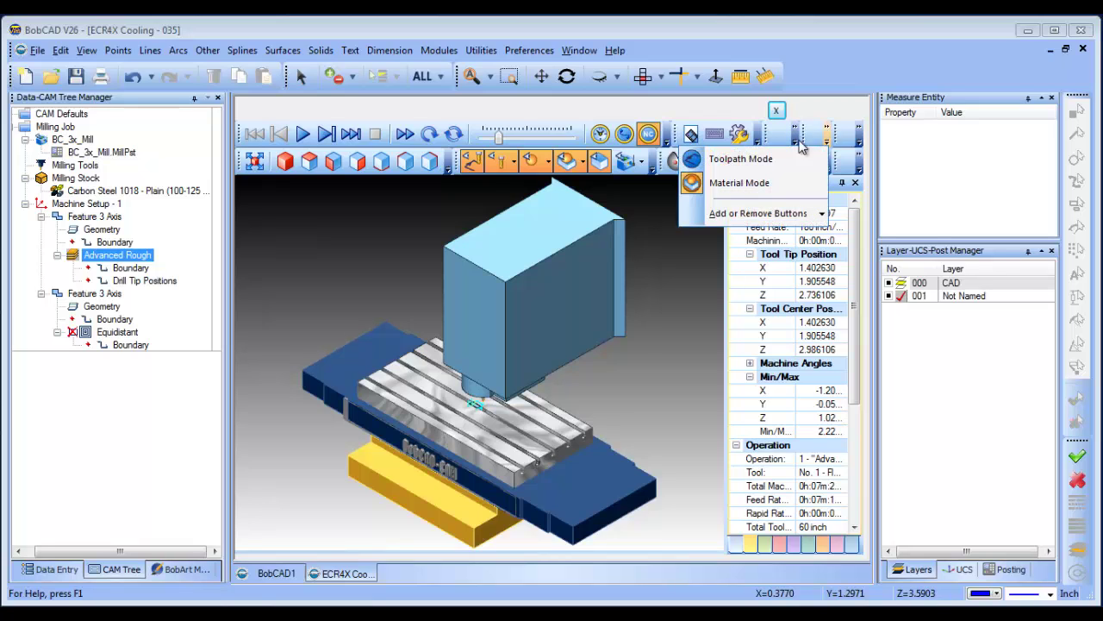
click(859, 136)
click(765, 135)
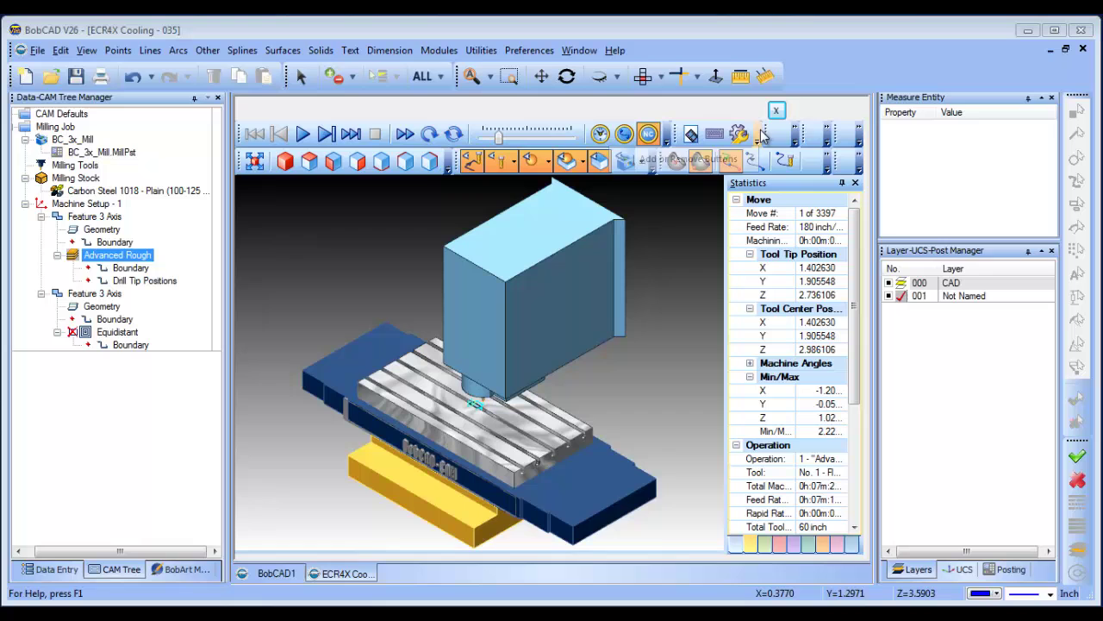
click(802, 135)
click(797, 135)
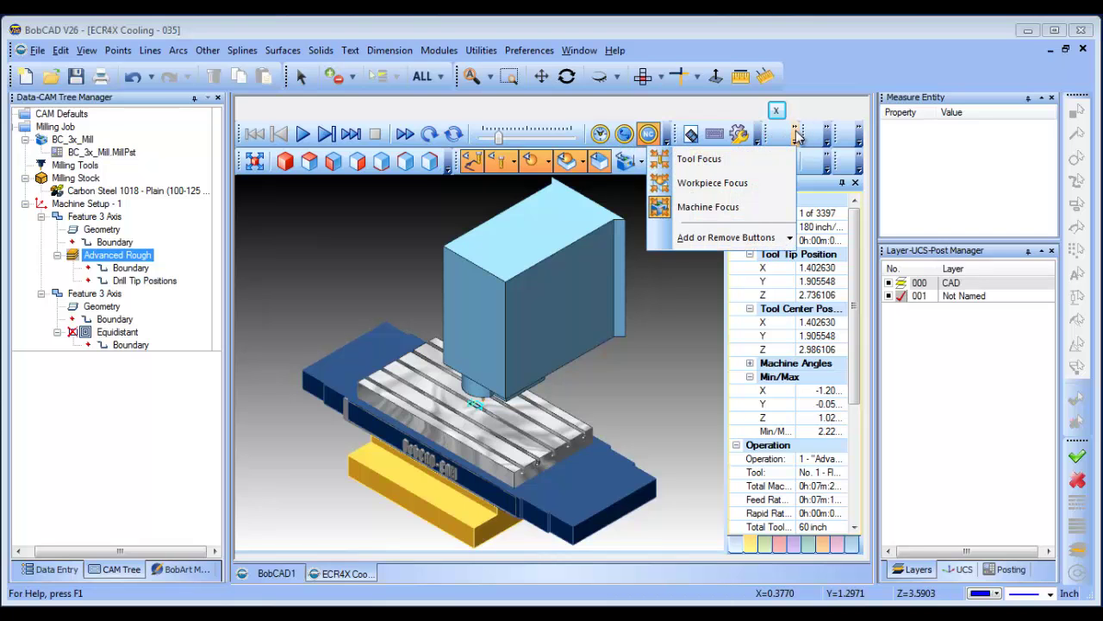
click(745, 182)
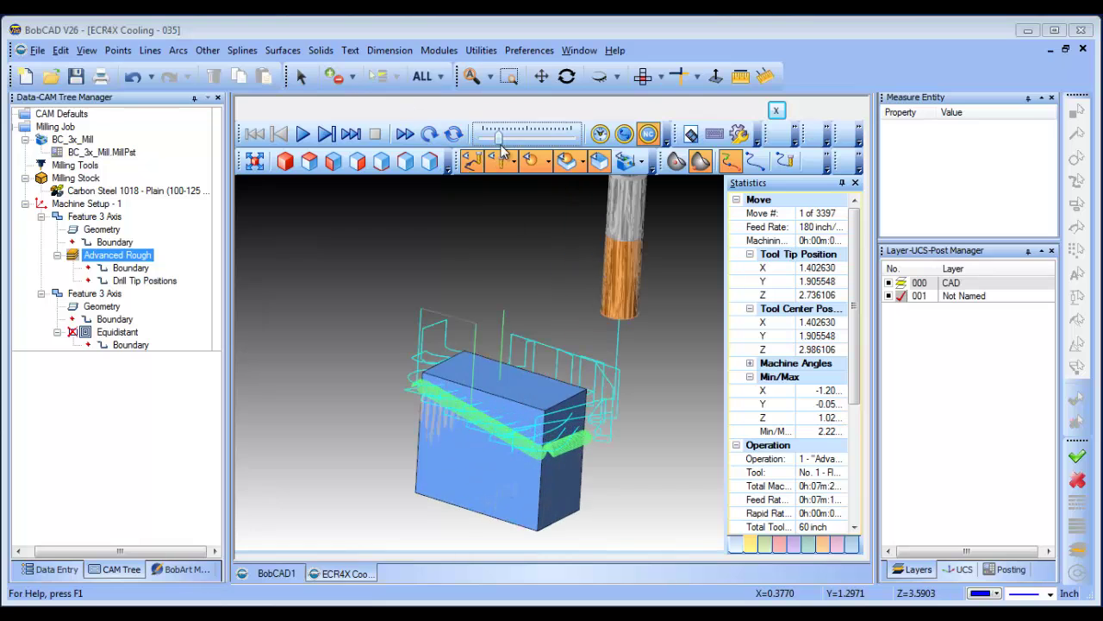
Hide the toolpath lines and run the simulation of both operations to the end at an increased speed
click(471, 160)
click(303, 133)
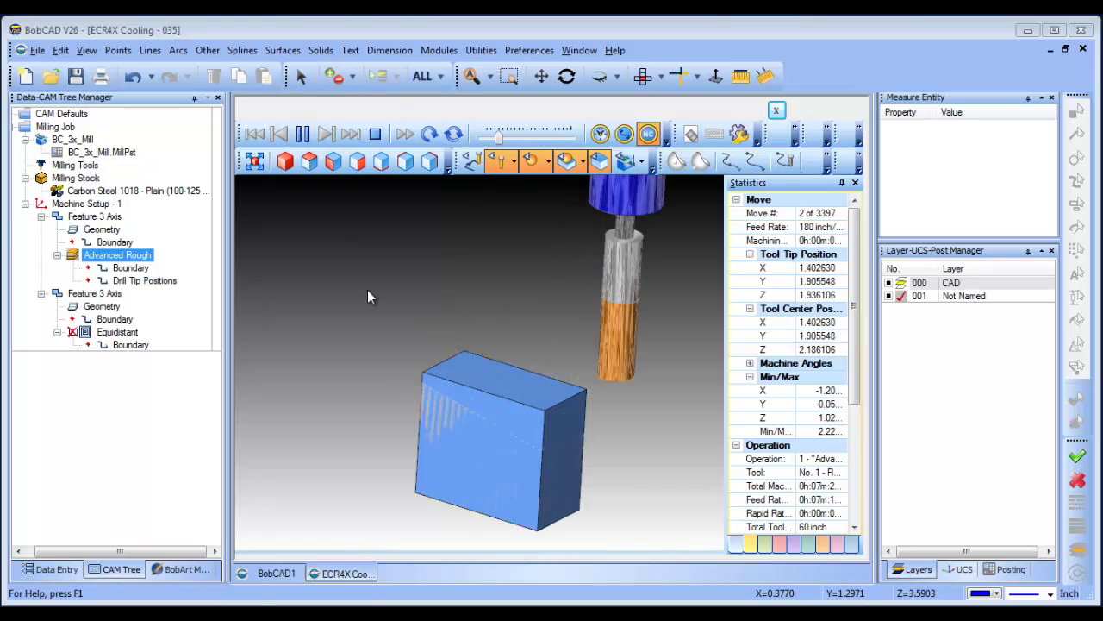
drag(500, 137, 534, 141)
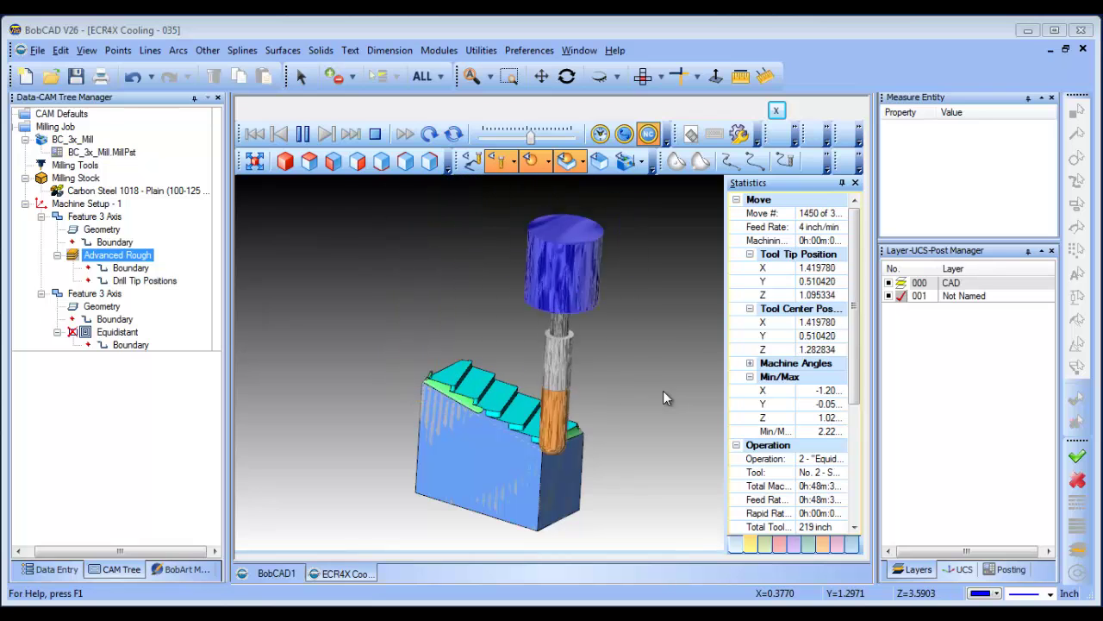
middle_drag(595, 448, 544, 473)
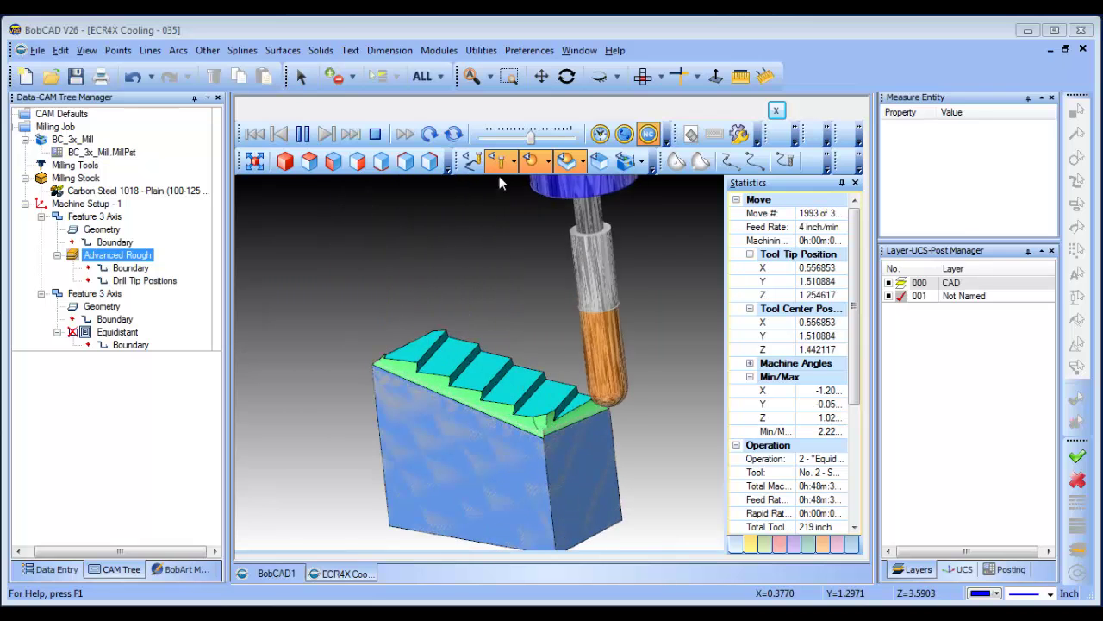
drag(529, 137, 540, 135)
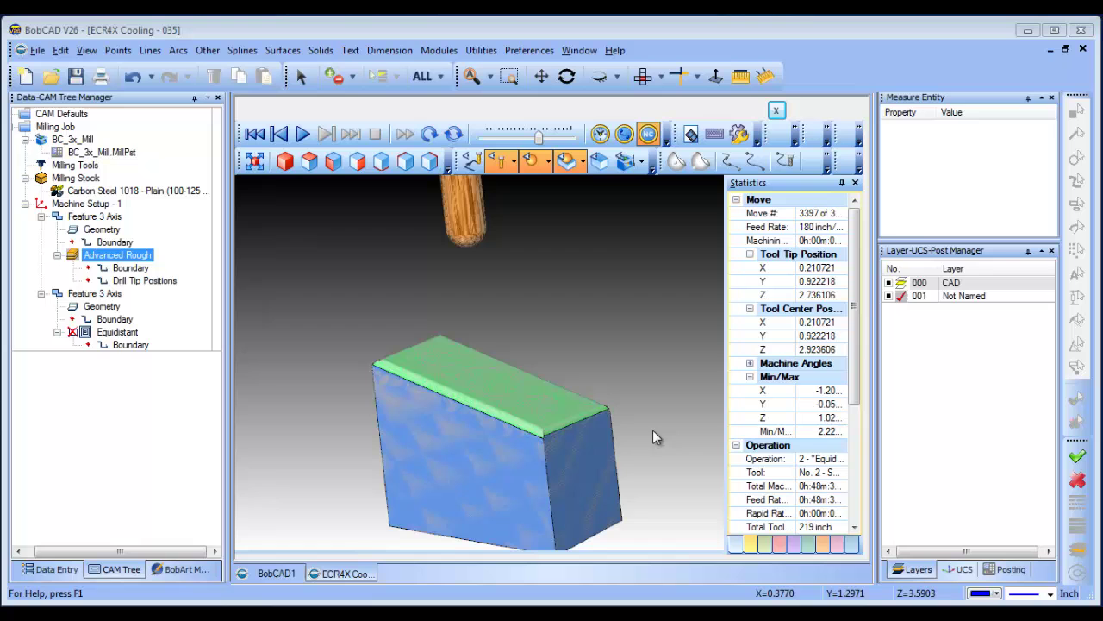
Hide the workpiece display in the simulation and examine the machined upper face and edges of the stock
click(533, 167)
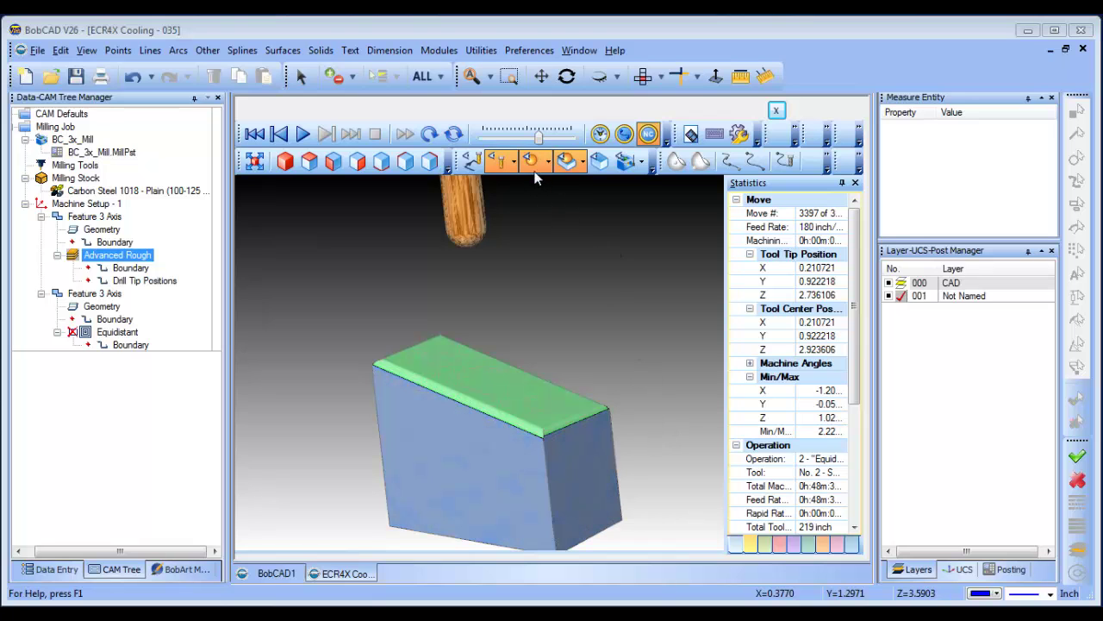
middle_drag(520, 299, 526, 440)
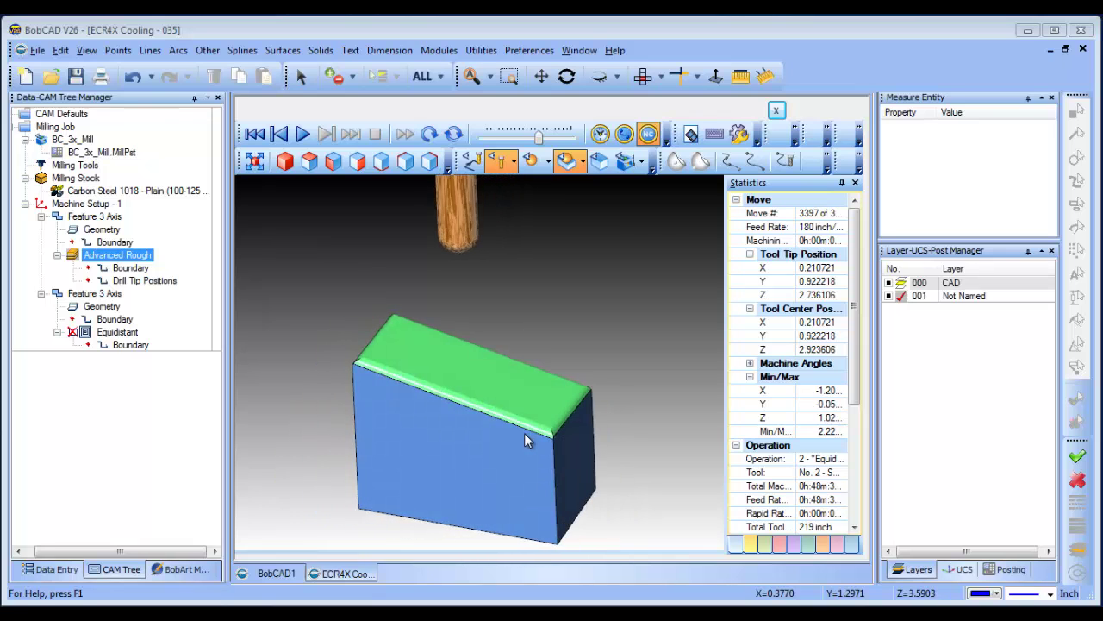